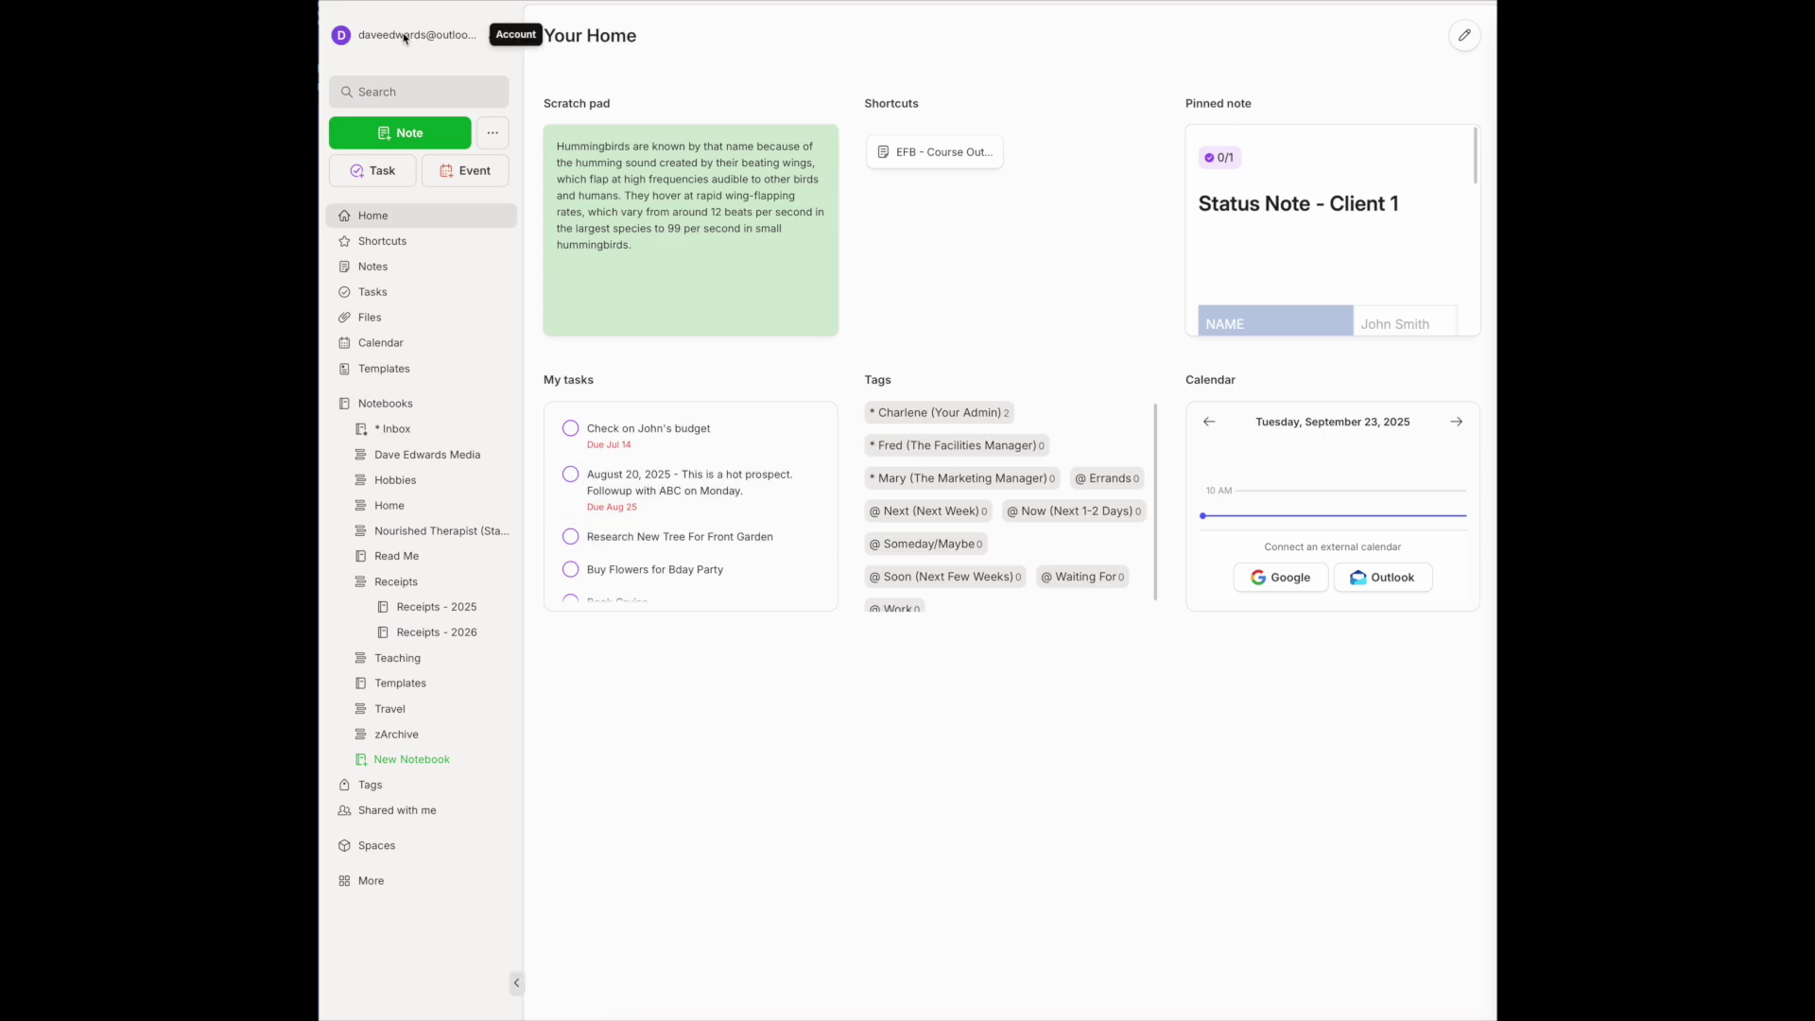
Open Evernote's Settings from the account menu at the top of the sidebar
click(404, 38)
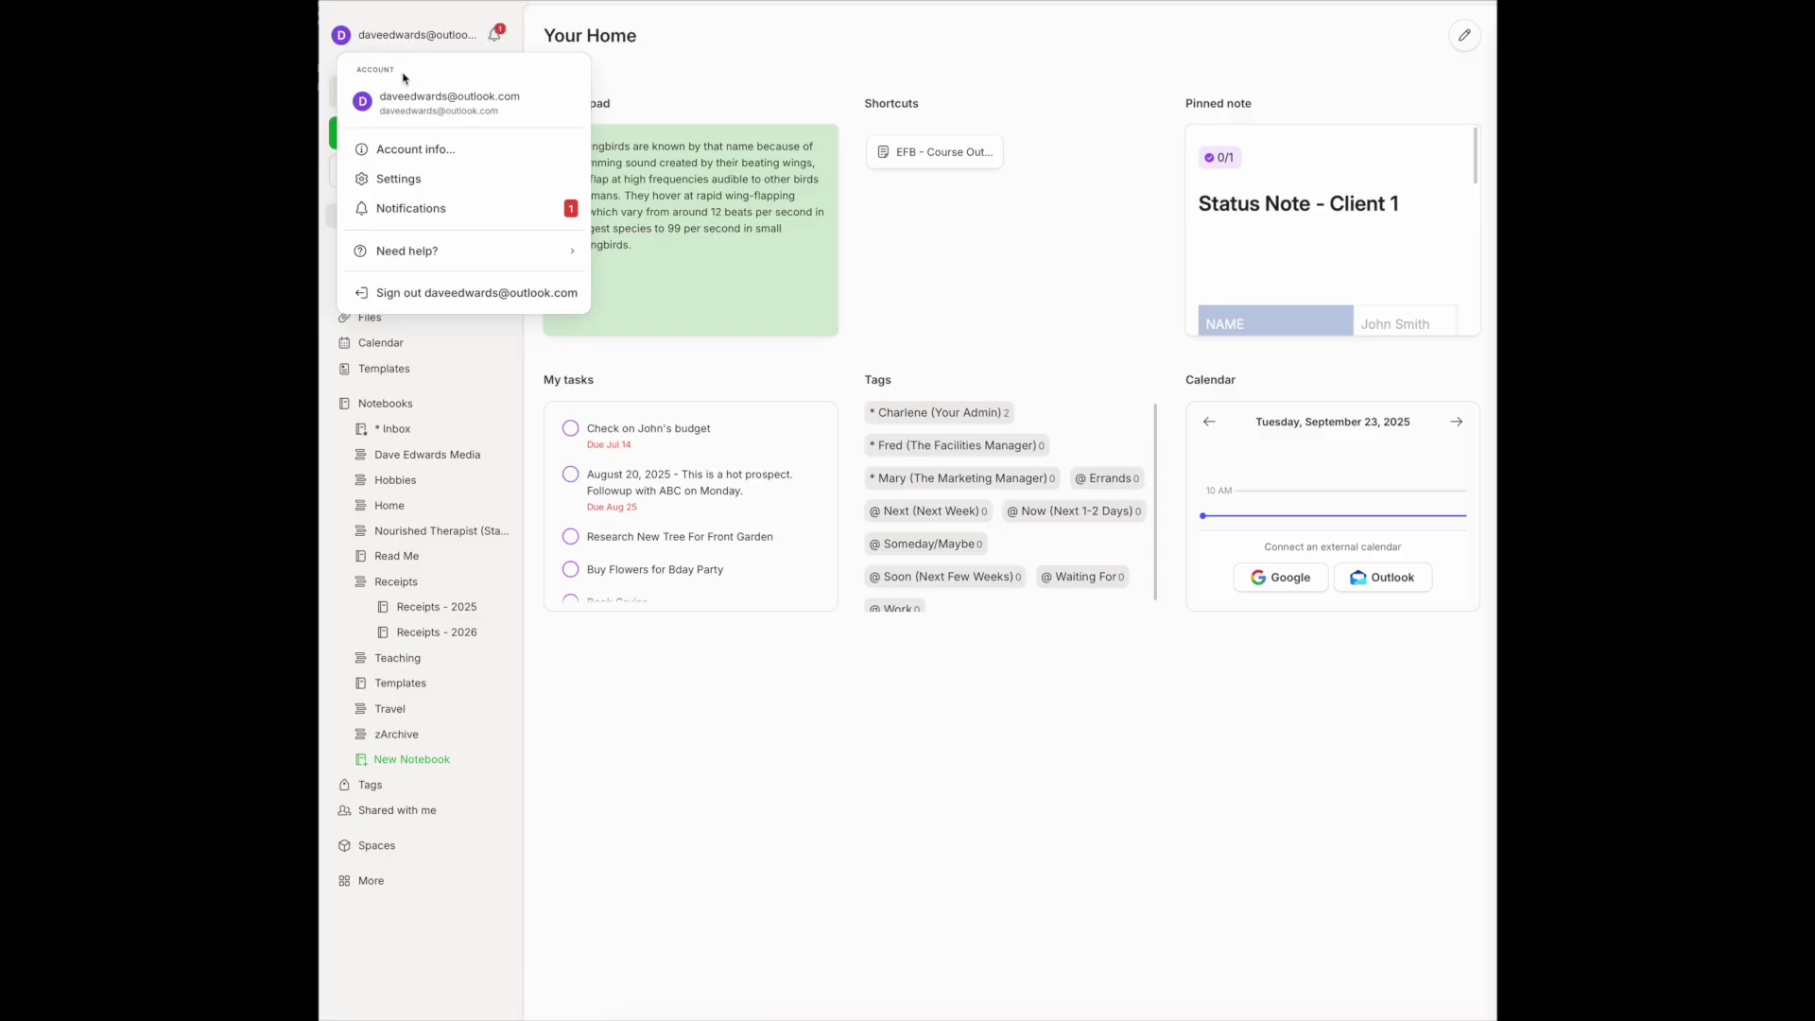
click(415, 180)
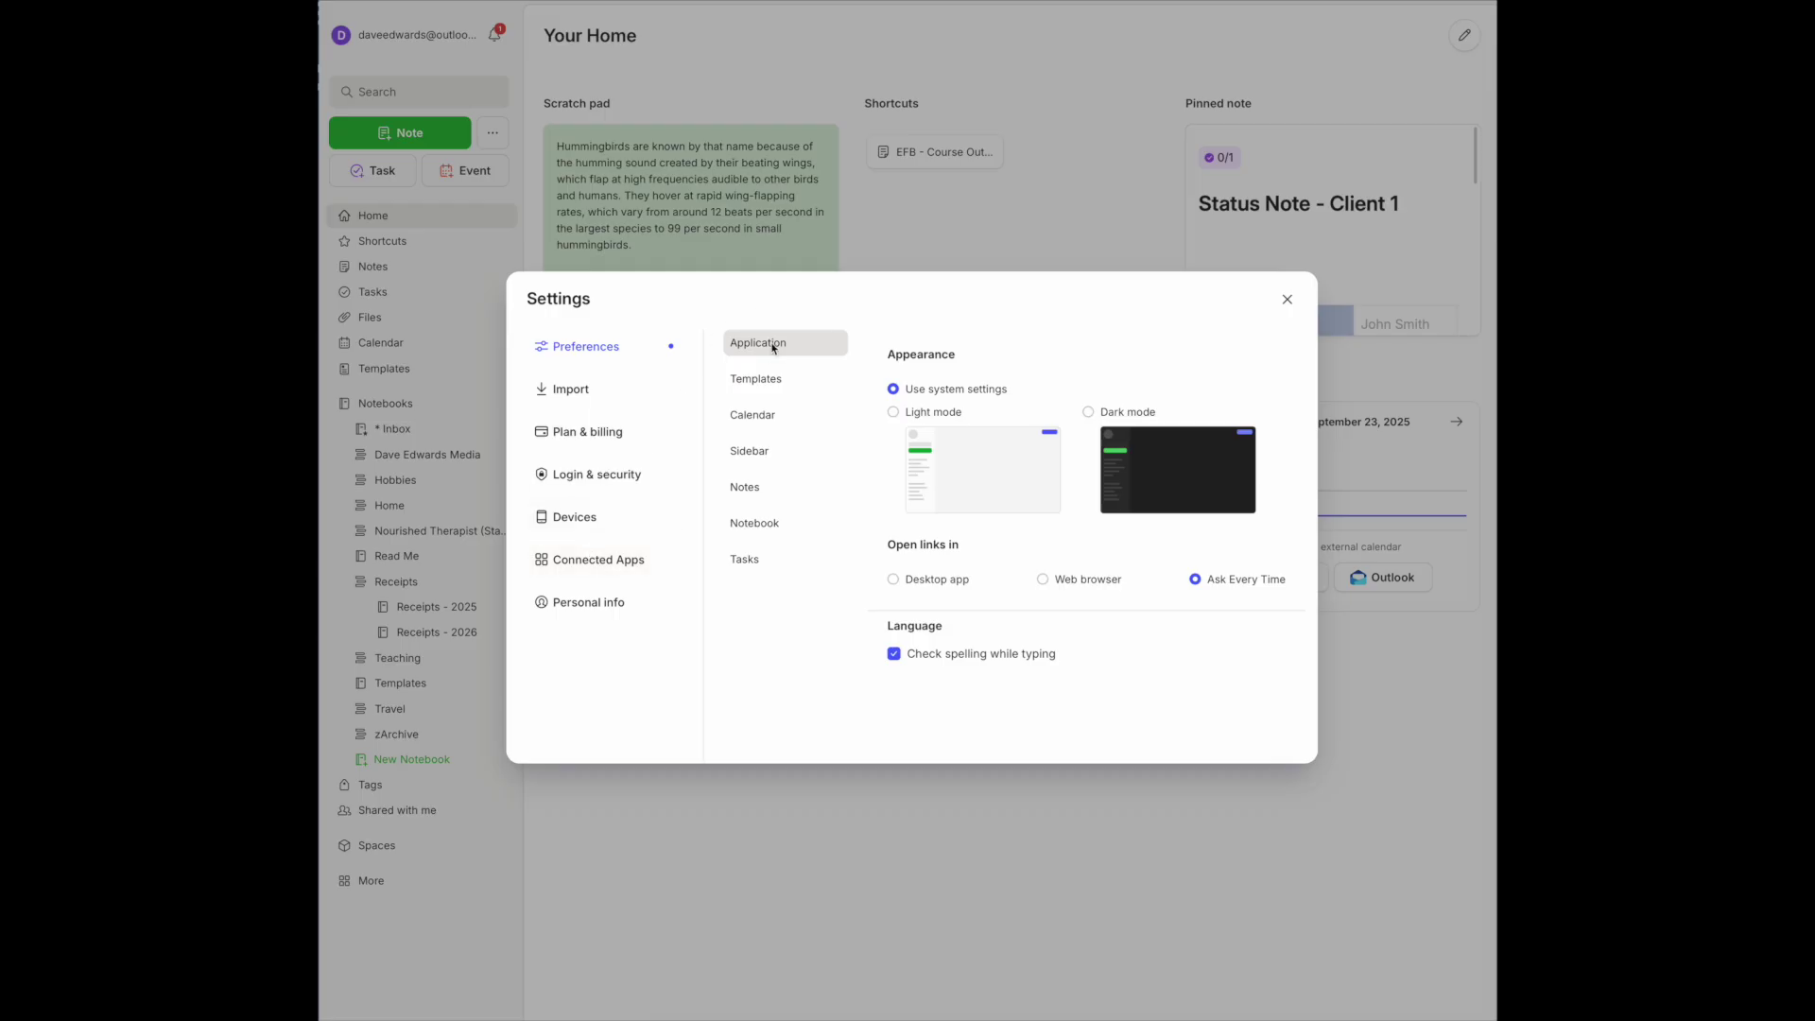
Switch to Notes preferences and check the Normal Text font choices, leaving Sans Serif
click(757, 488)
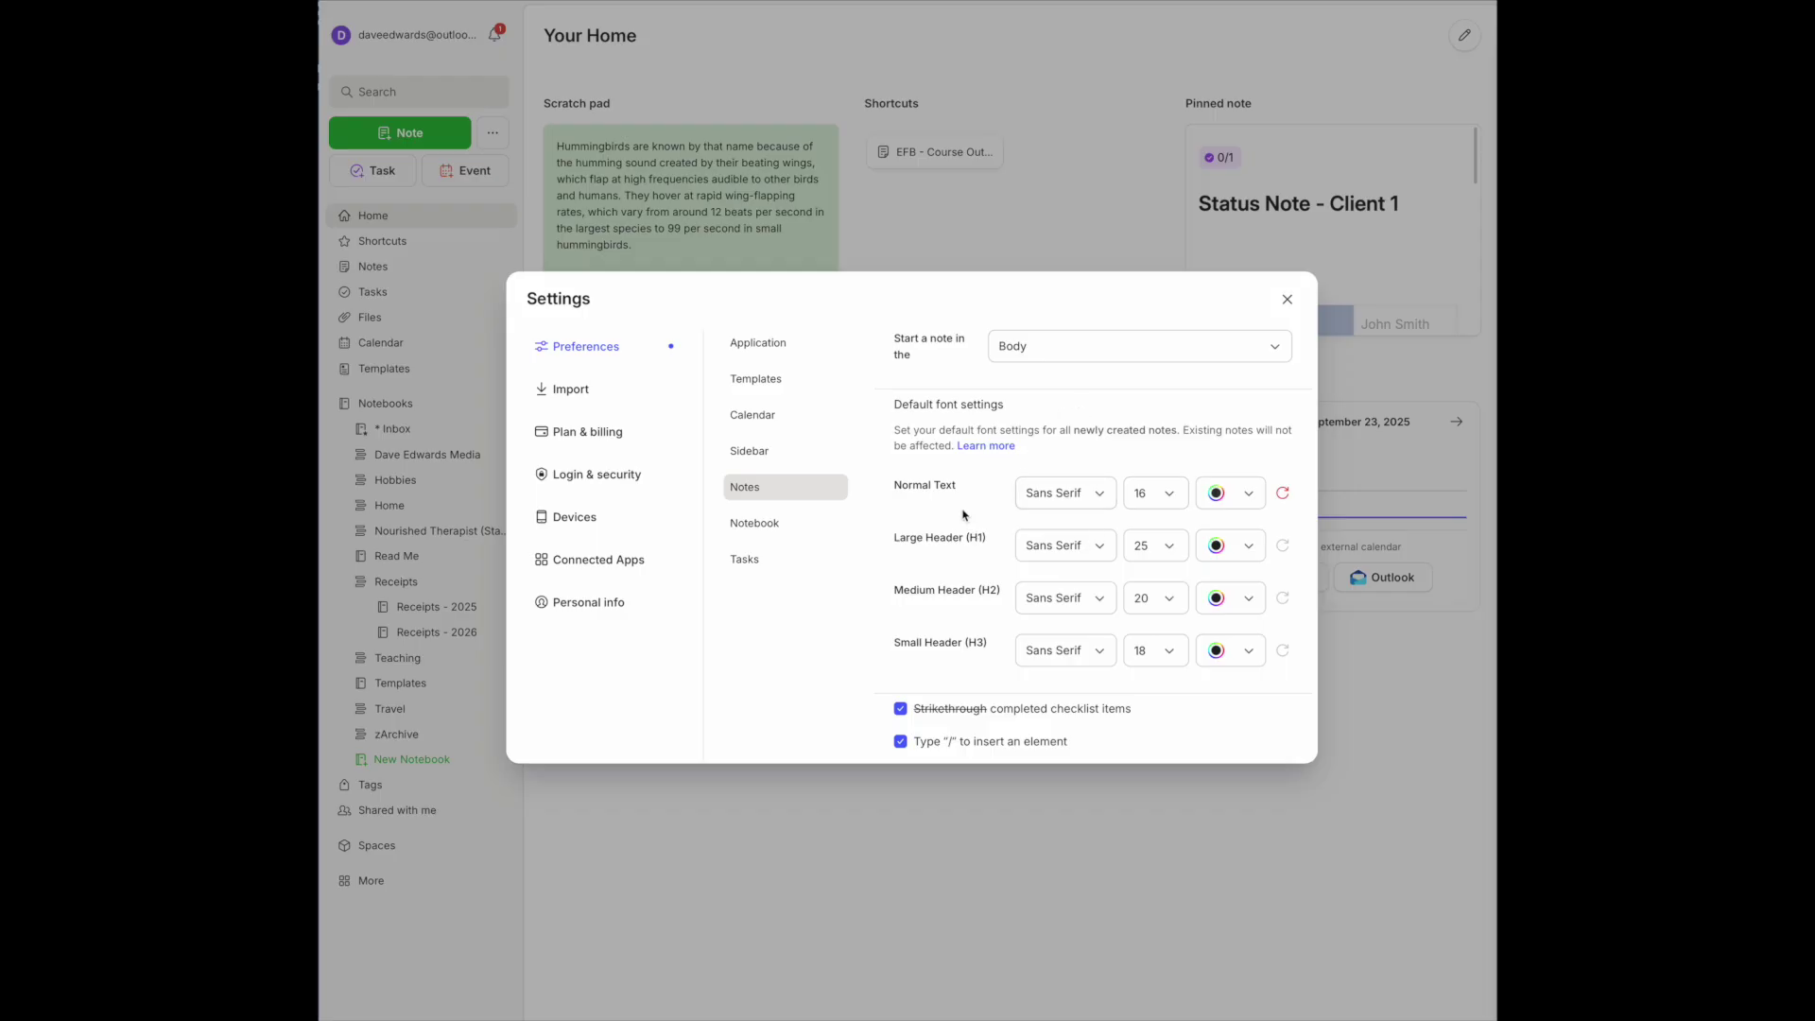
scroll(966, 517, down, 1)
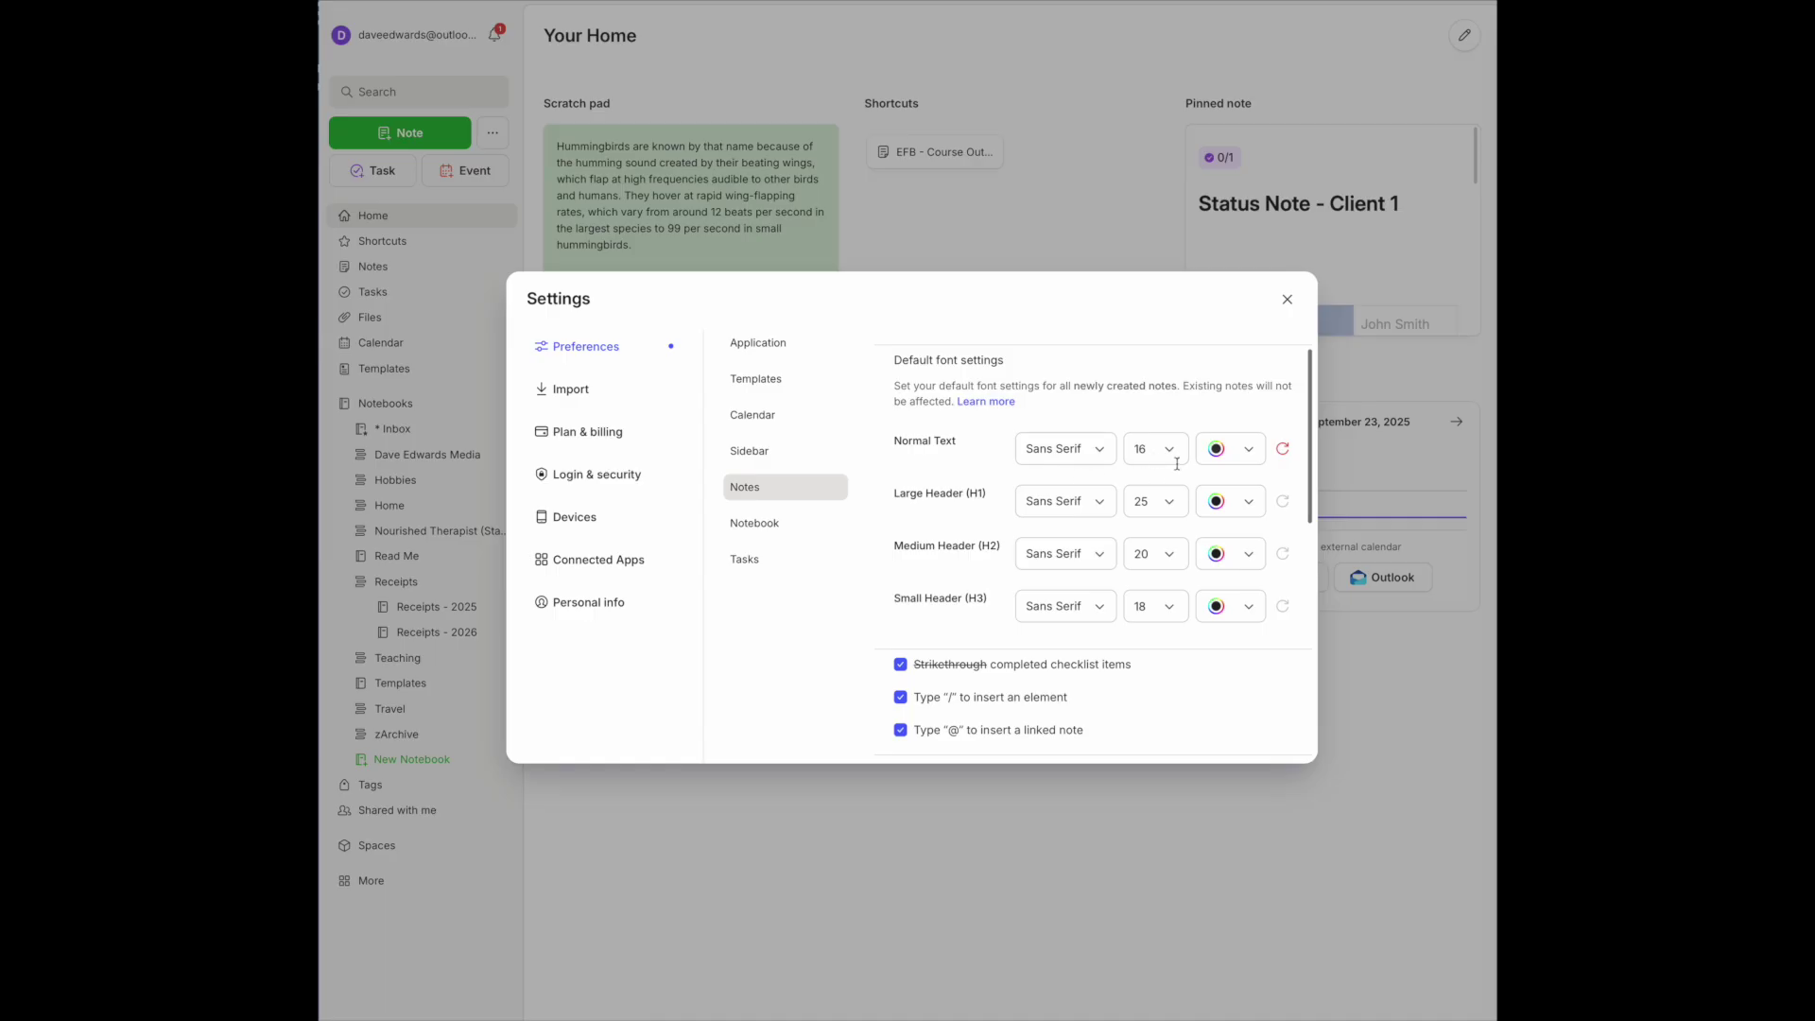
click(1103, 456)
click(1103, 453)
Scroll down through the link, attachment and note-width options
scroll(994, 666, down, 2)
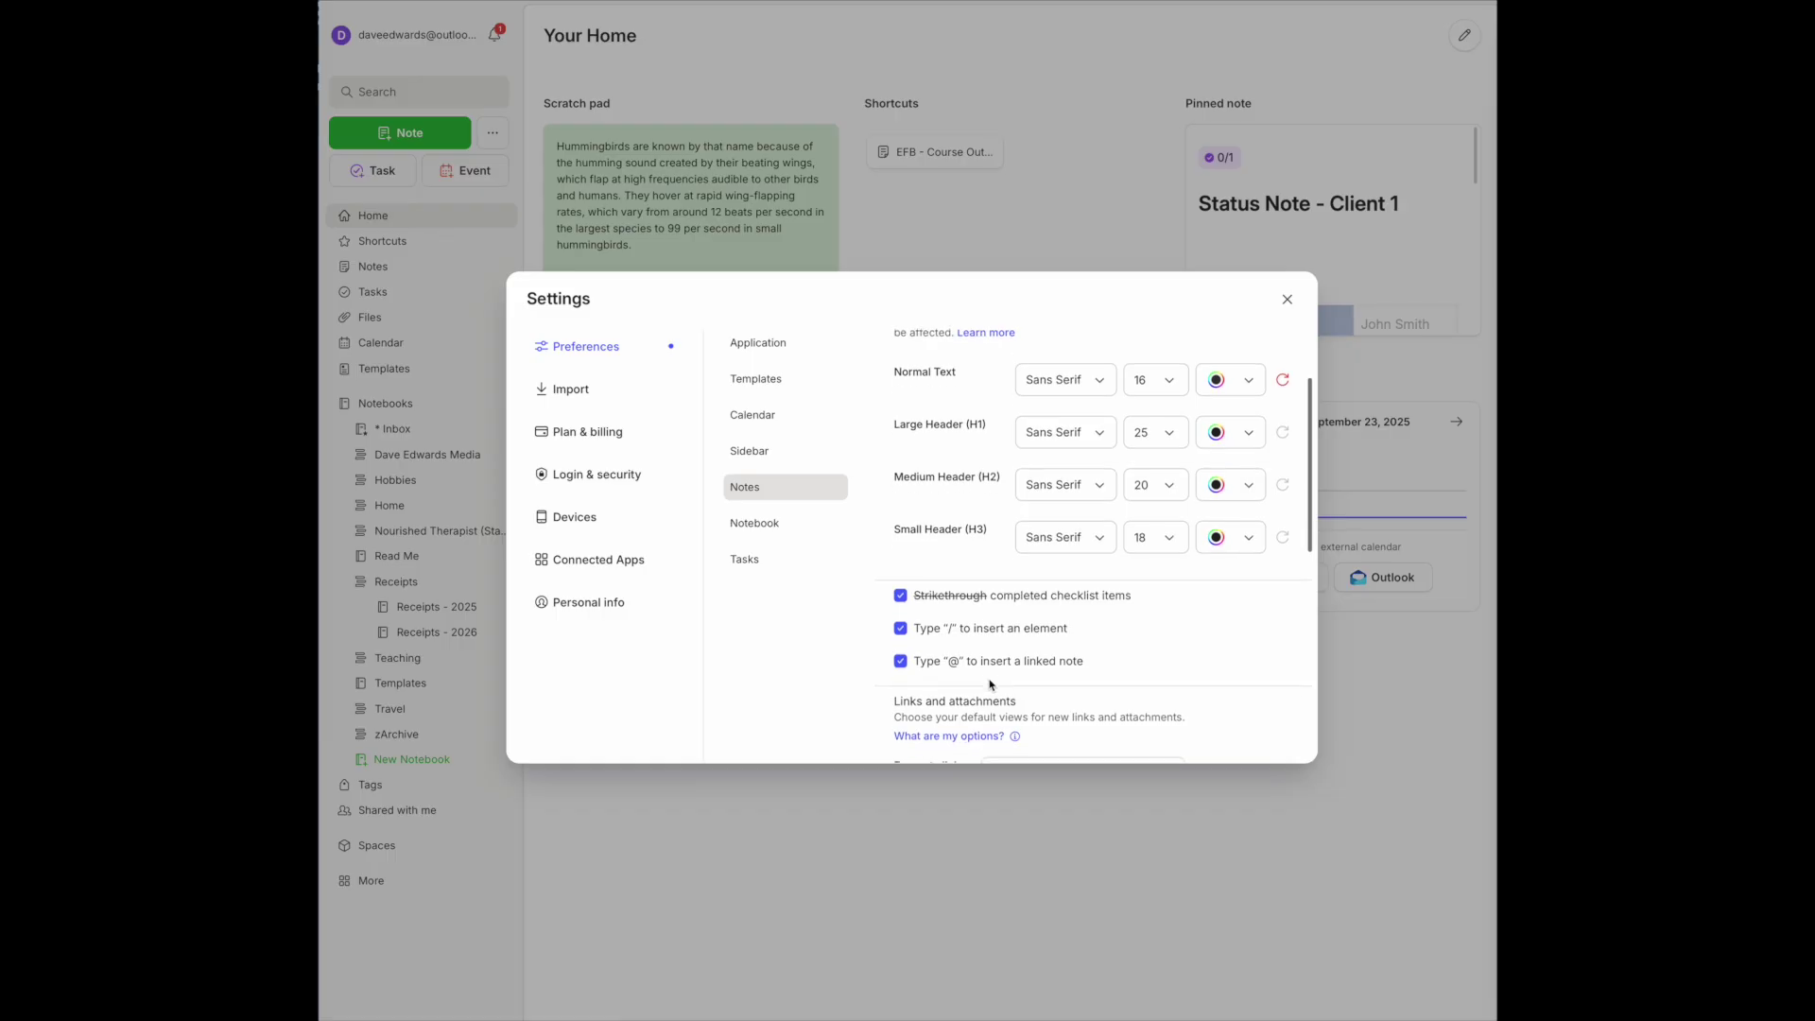
scroll(1124, 645, down, 3)
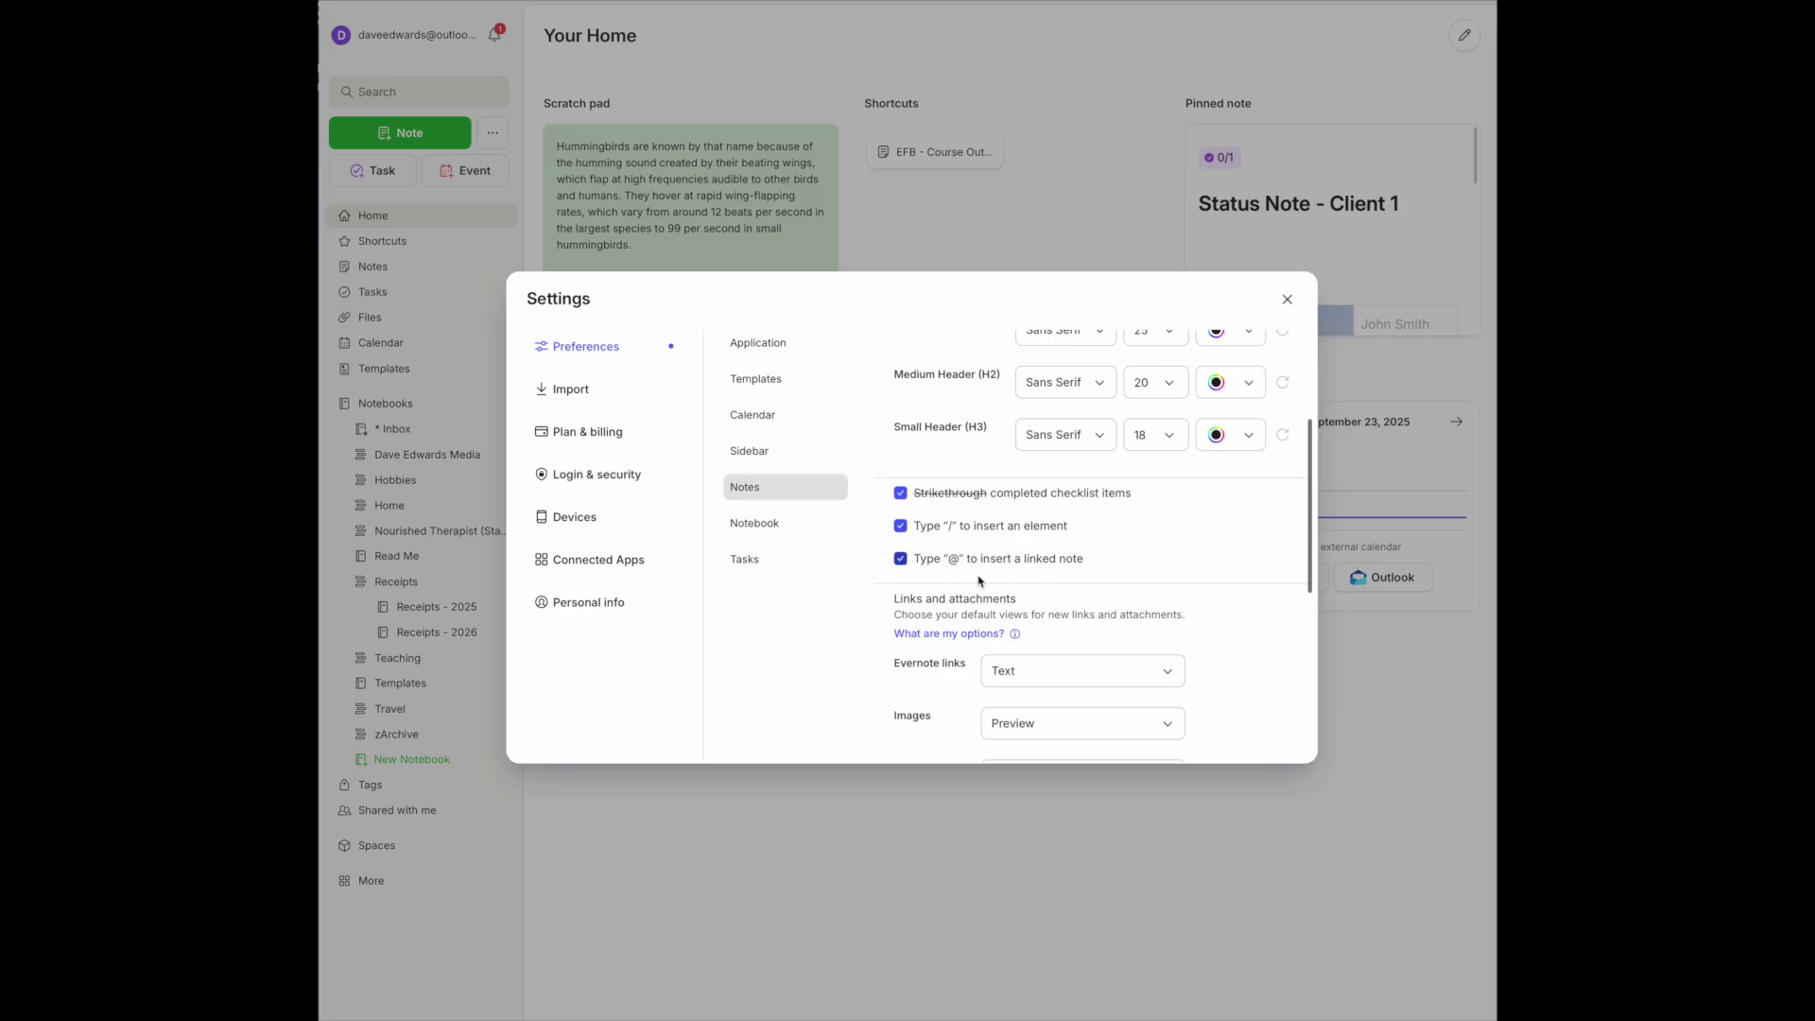
scroll(992, 587, down, 2)
scroll(993, 589, down, 5)
scroll(993, 588, down, 4)
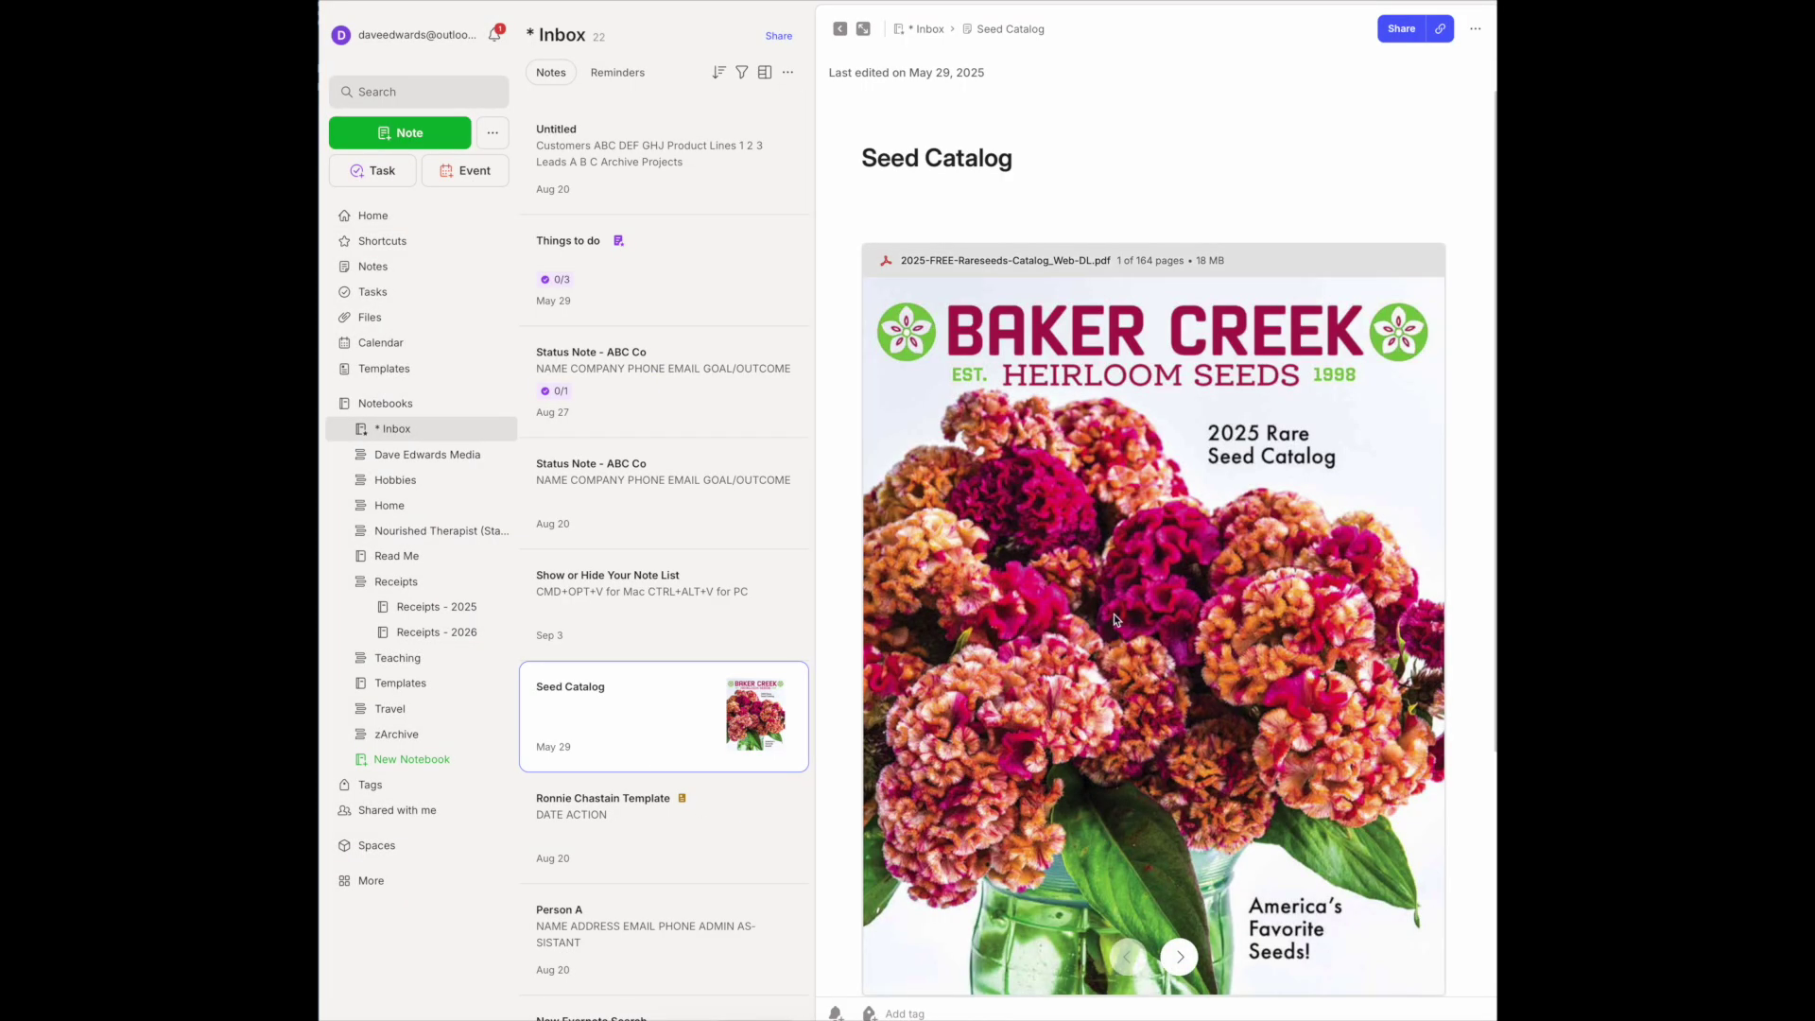
Select the Seed Catalog note's 164-page PDF attachment to preview it
scroll(1113, 614, down, 2)
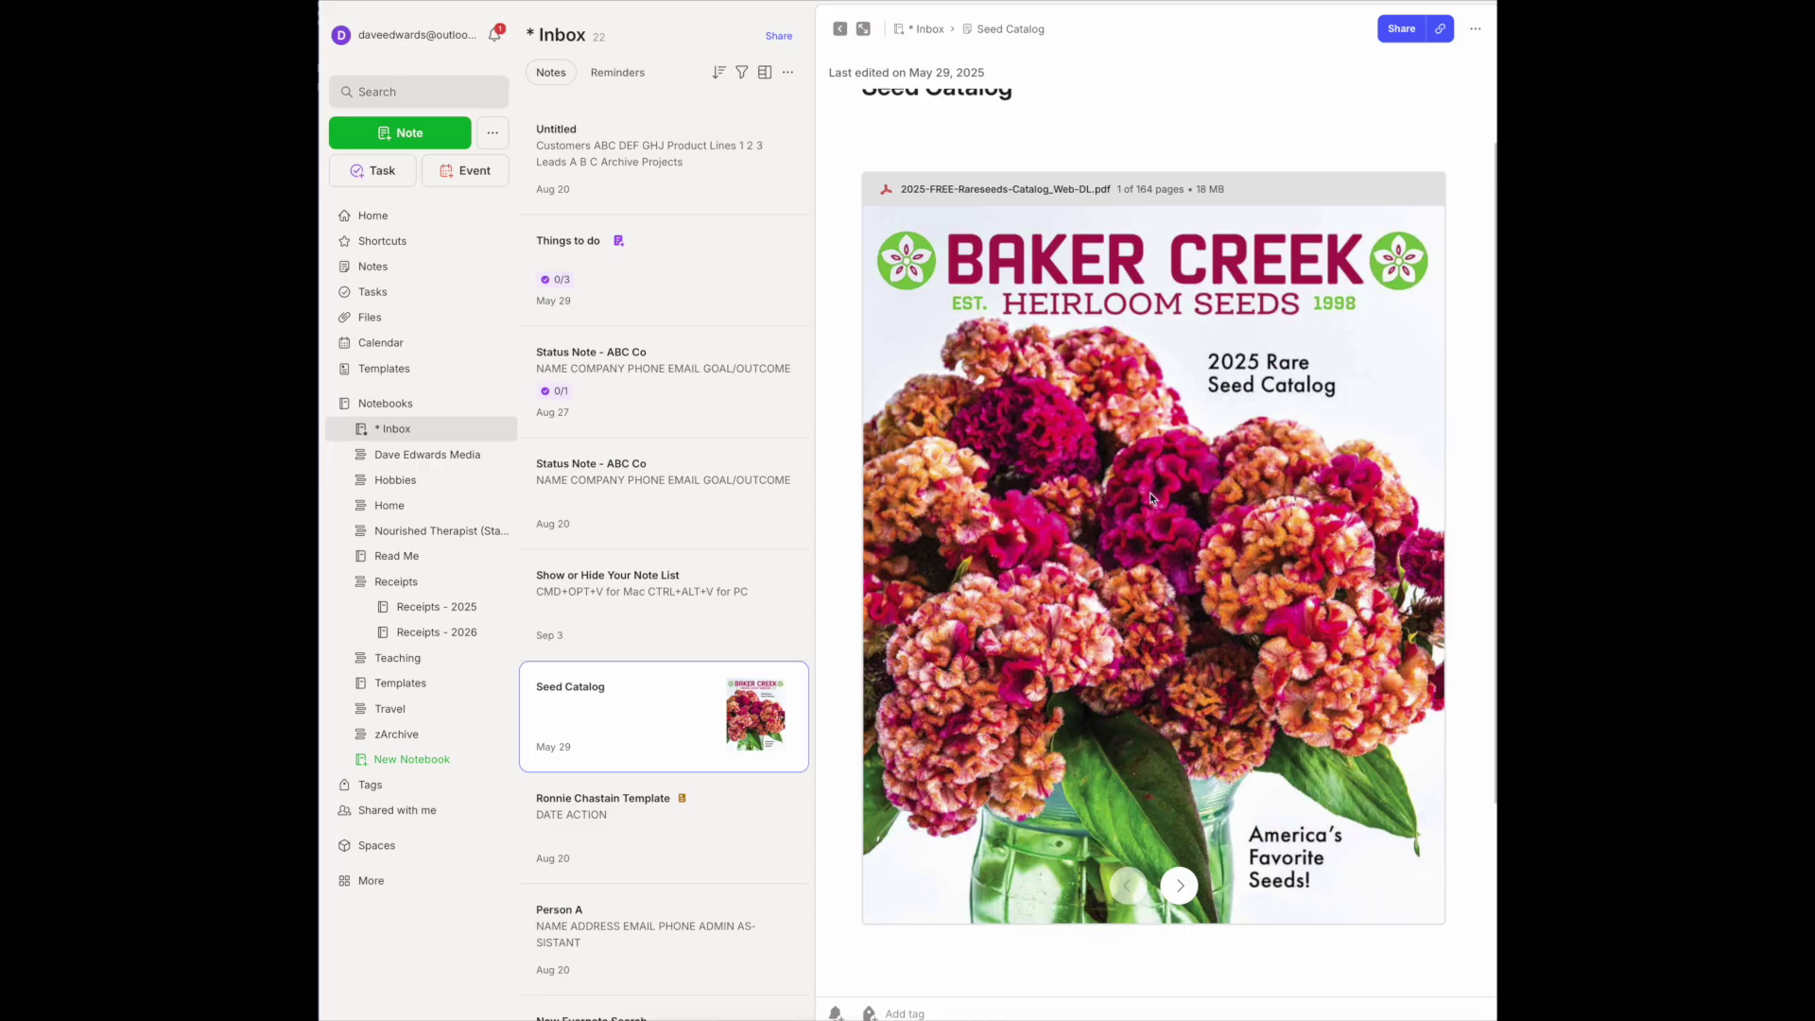
scroll(1150, 498, up, 1)
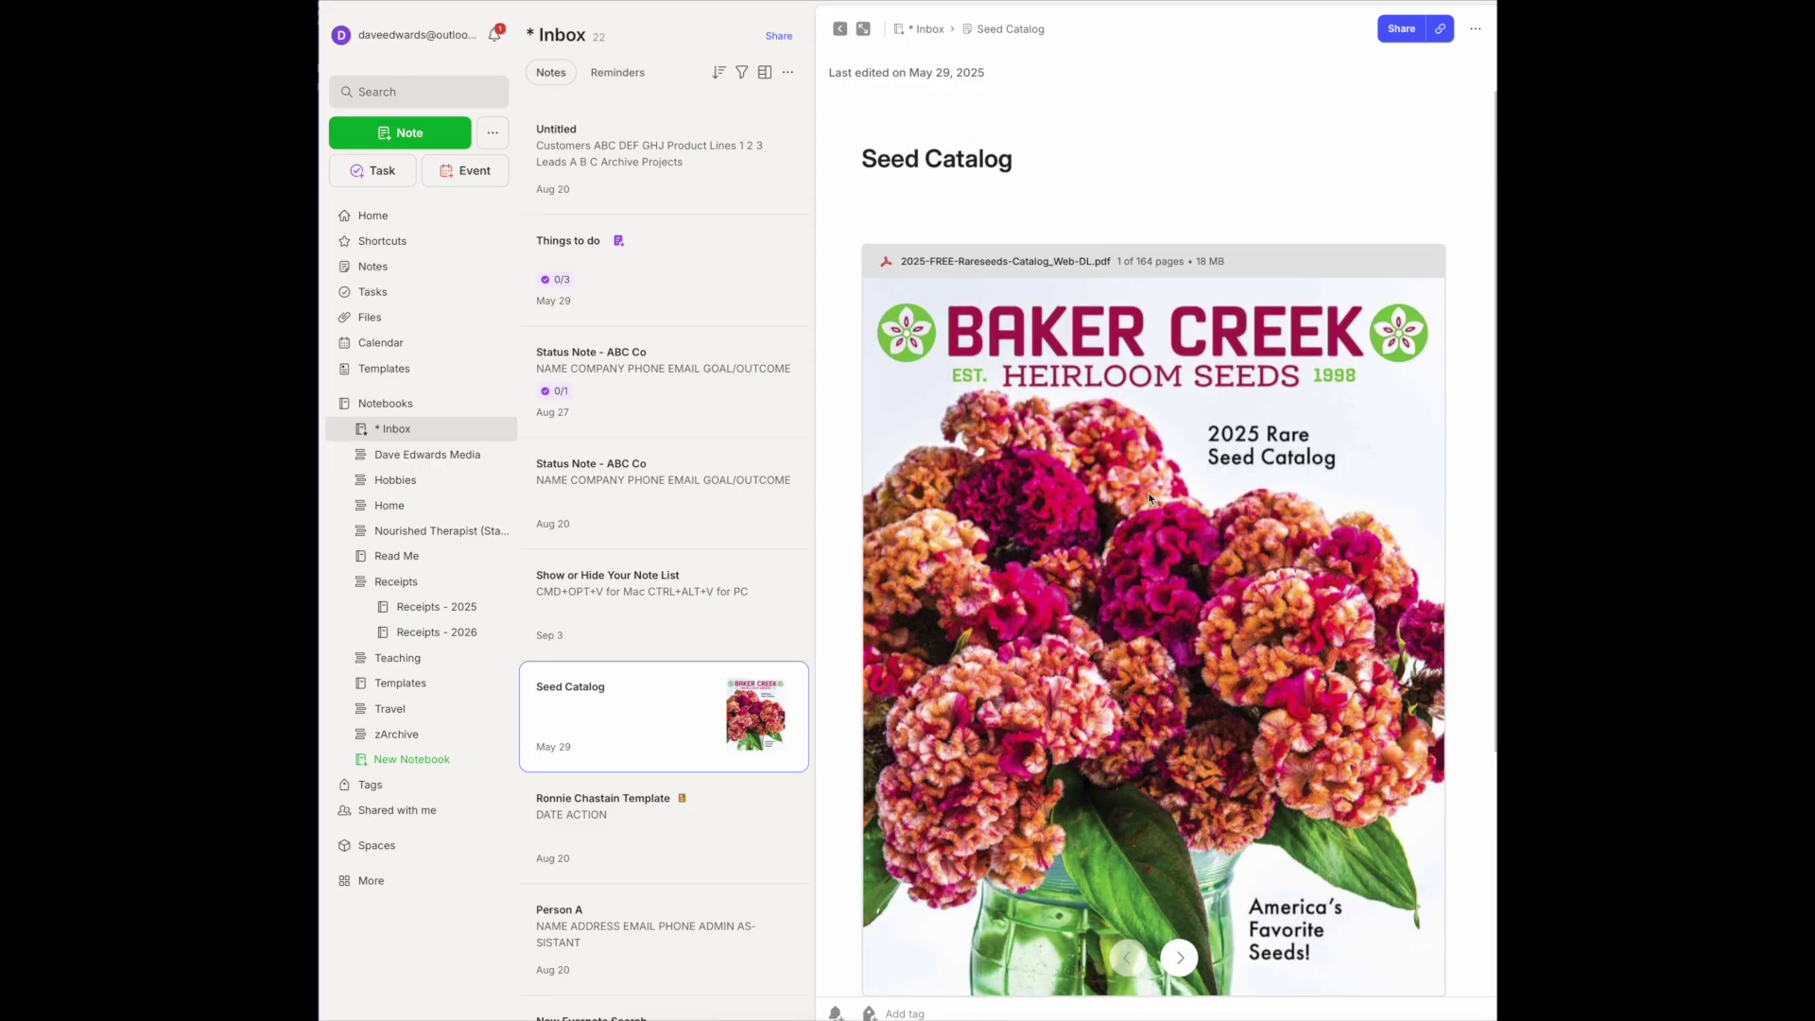
click(1176, 263)
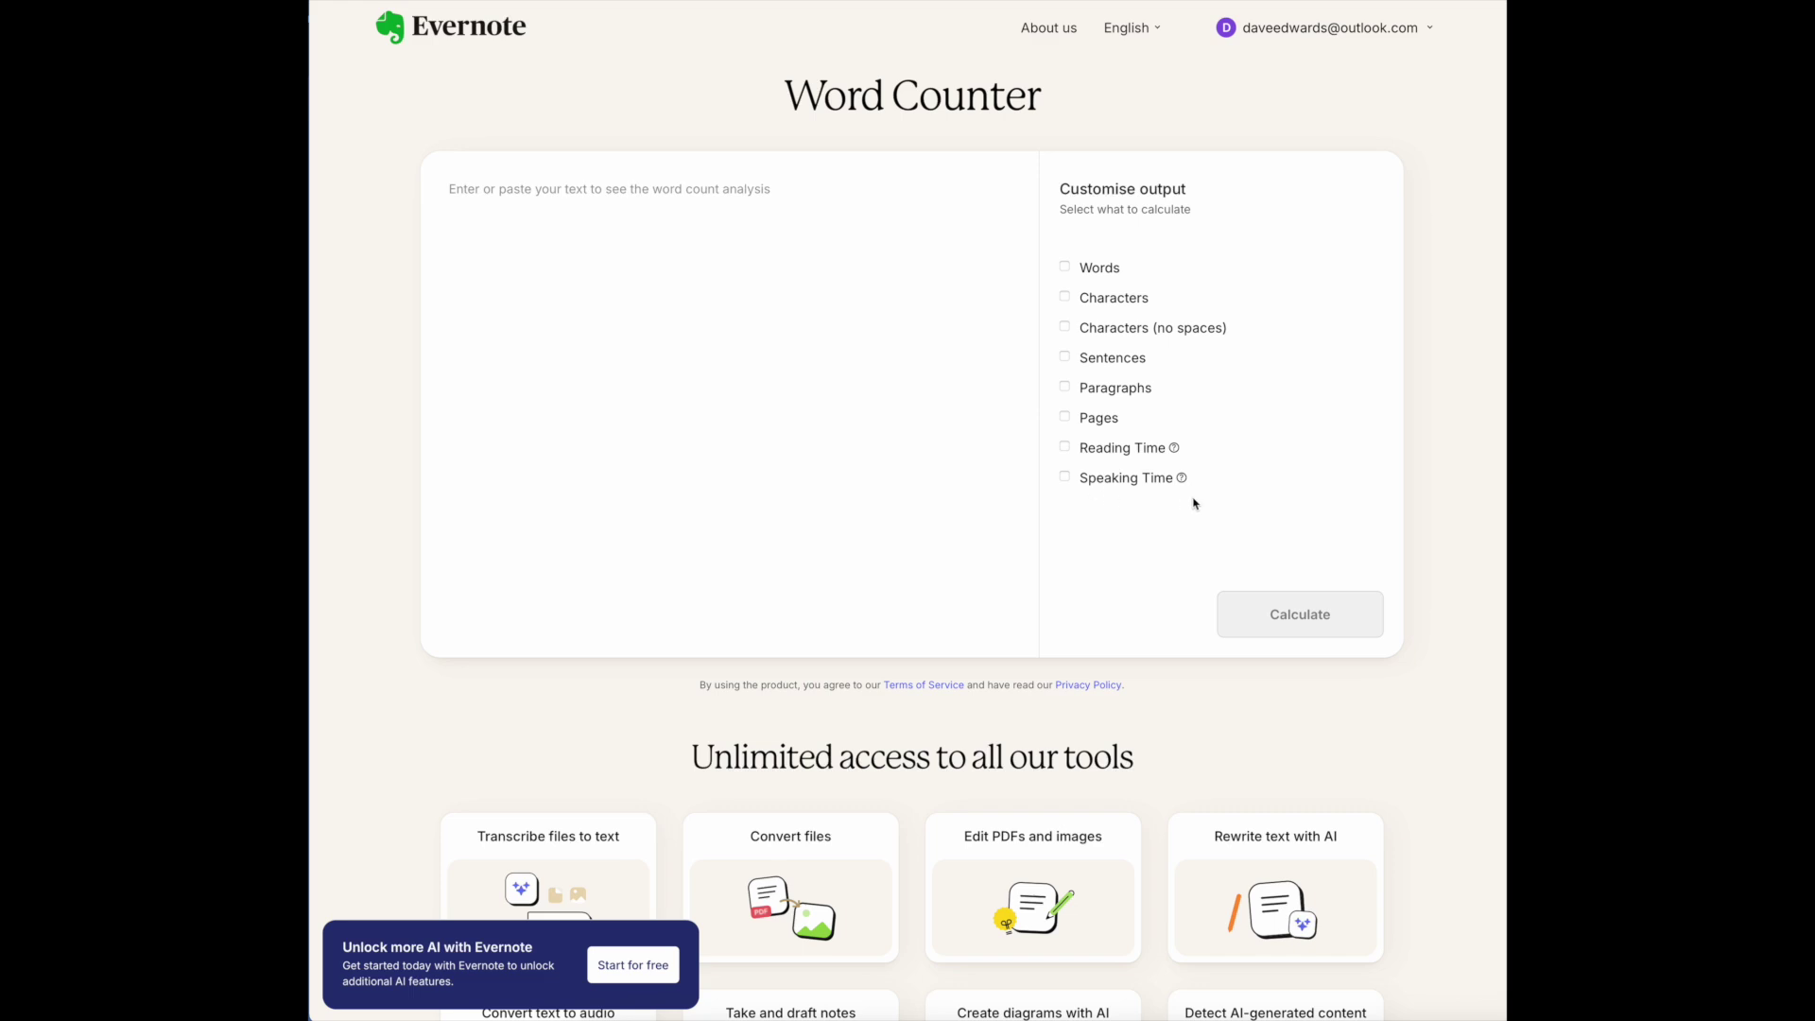
Paste the eraser article and tick words, characters and characters without spaces
right_click(453, 192)
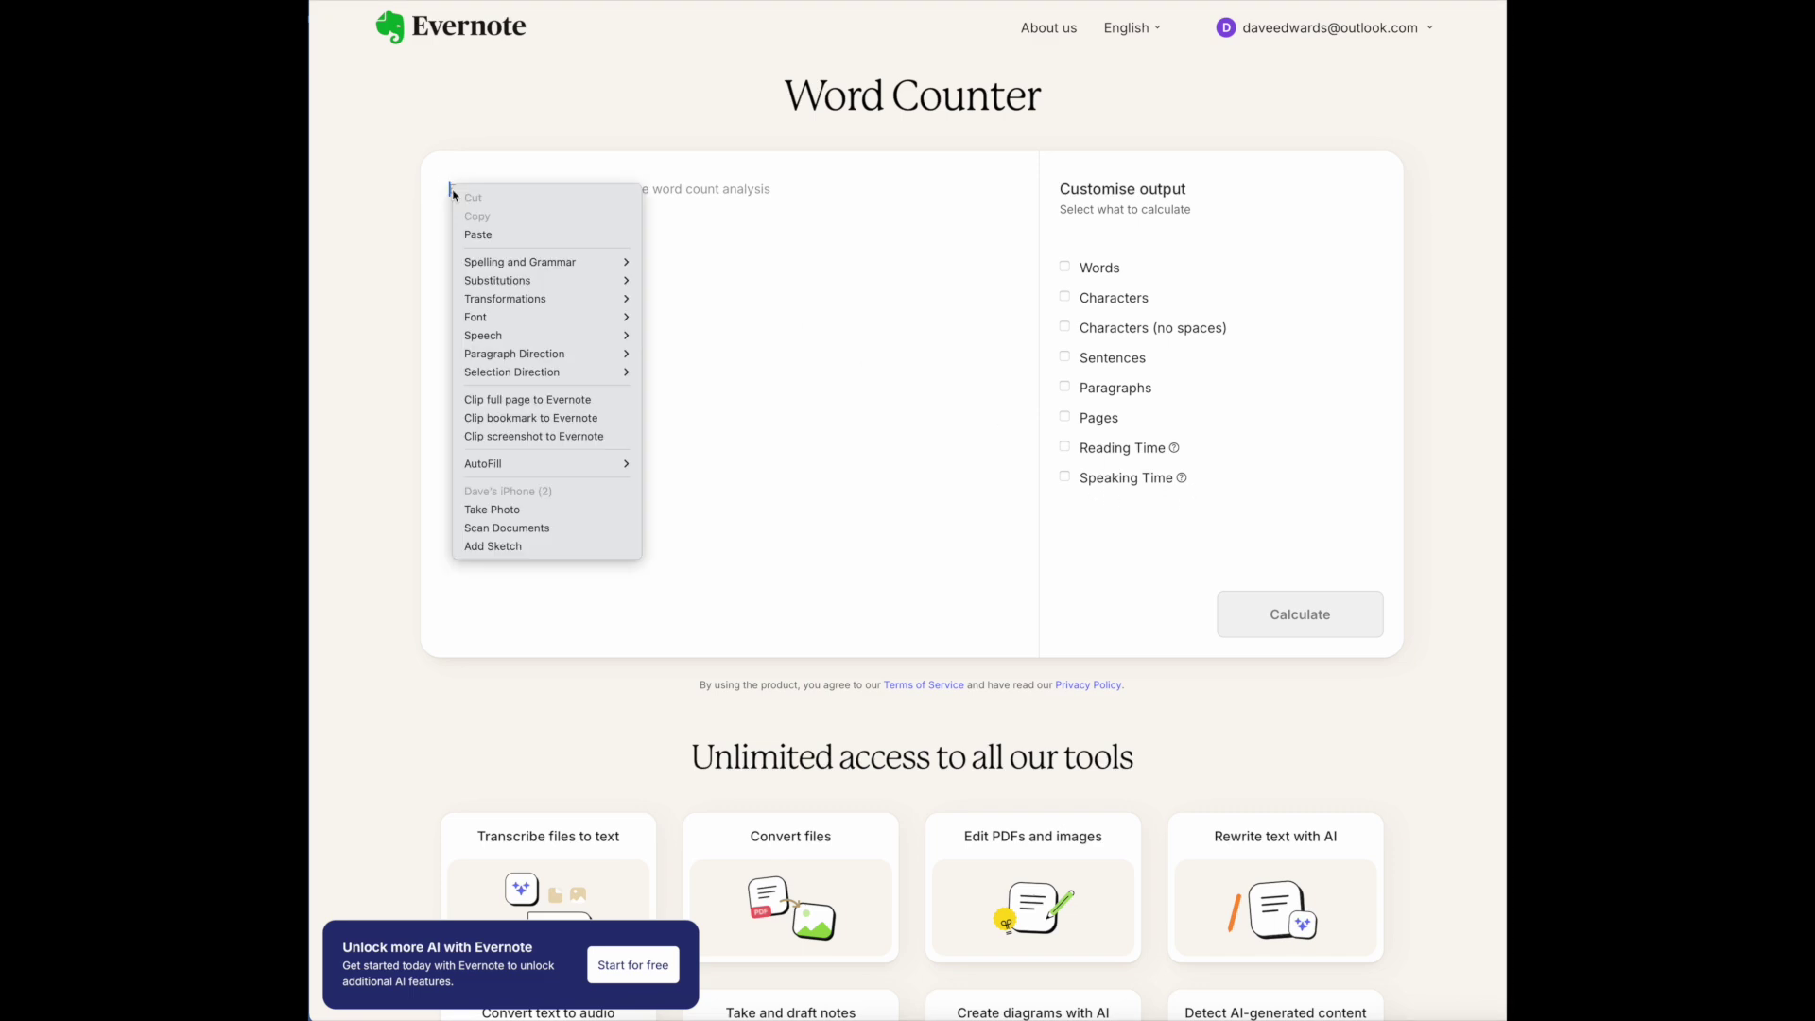
click(489, 235)
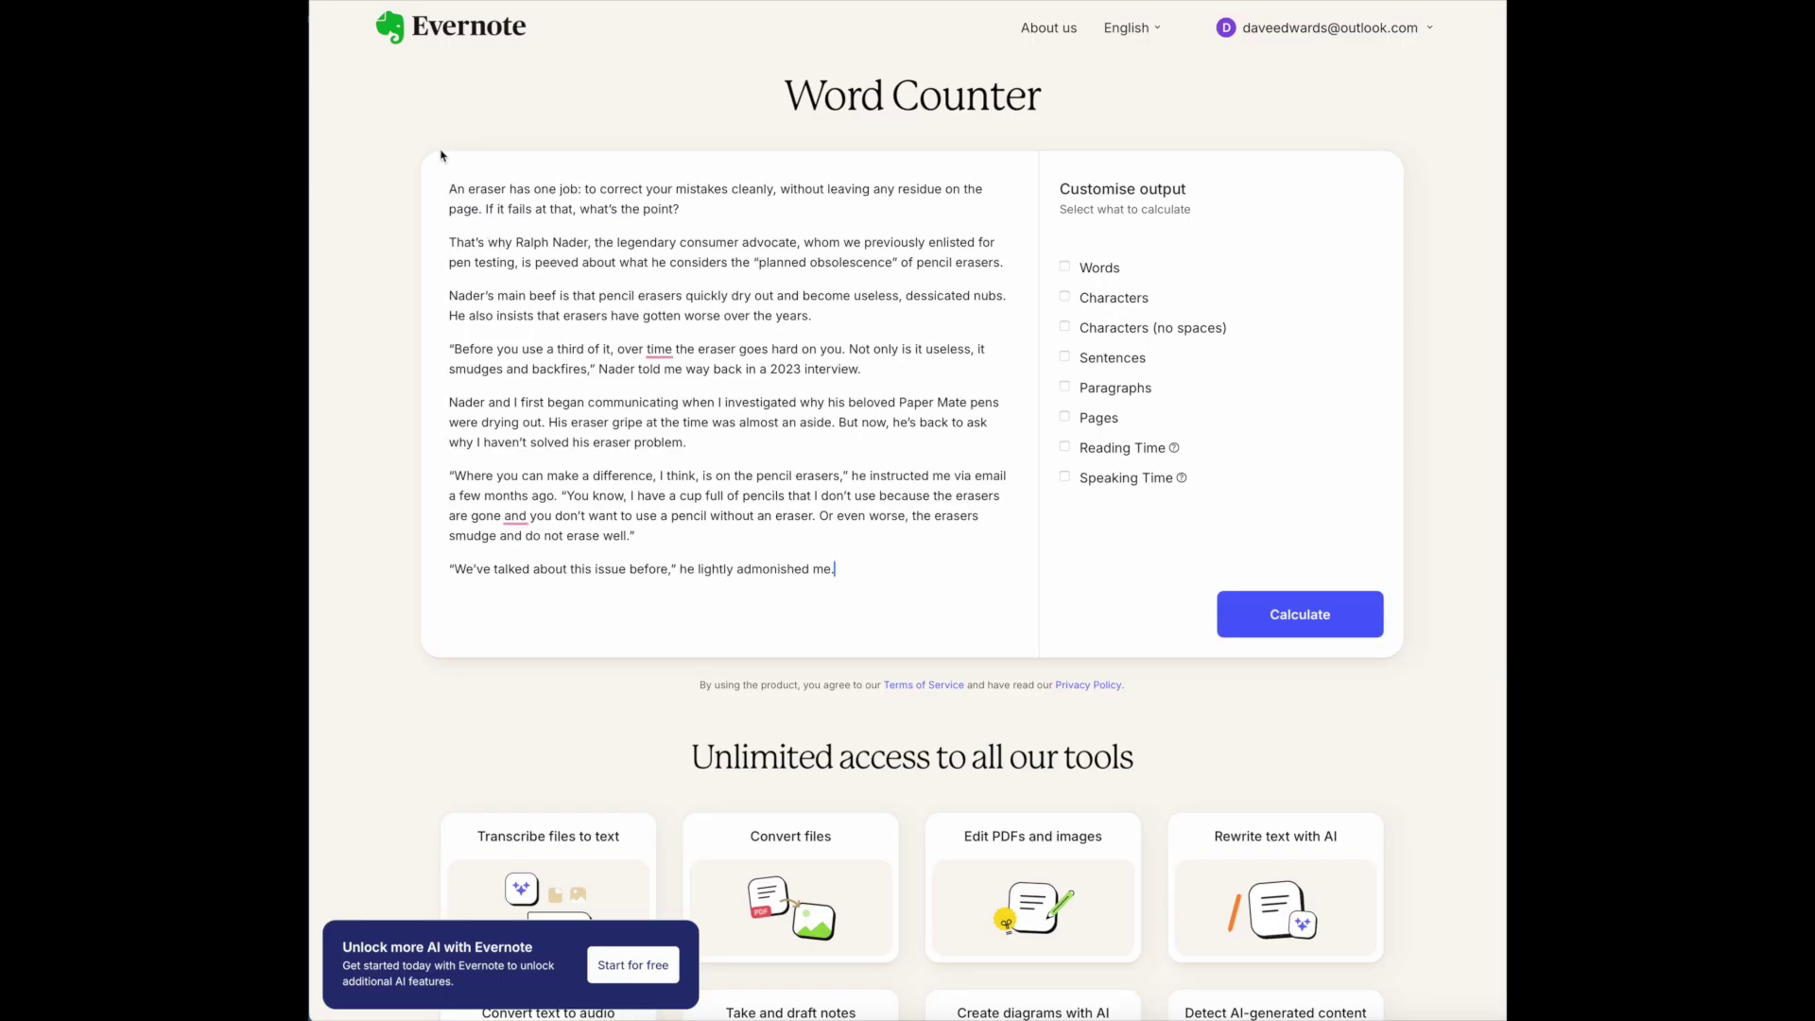
click(1067, 268)
click(1066, 300)
click(1065, 329)
Tick sentences, paragraphs, pages, reading and speaking time, then calculate the report (224 words)
click(1066, 359)
click(1066, 388)
click(1065, 419)
click(1065, 448)
click(1066, 479)
click(1327, 617)
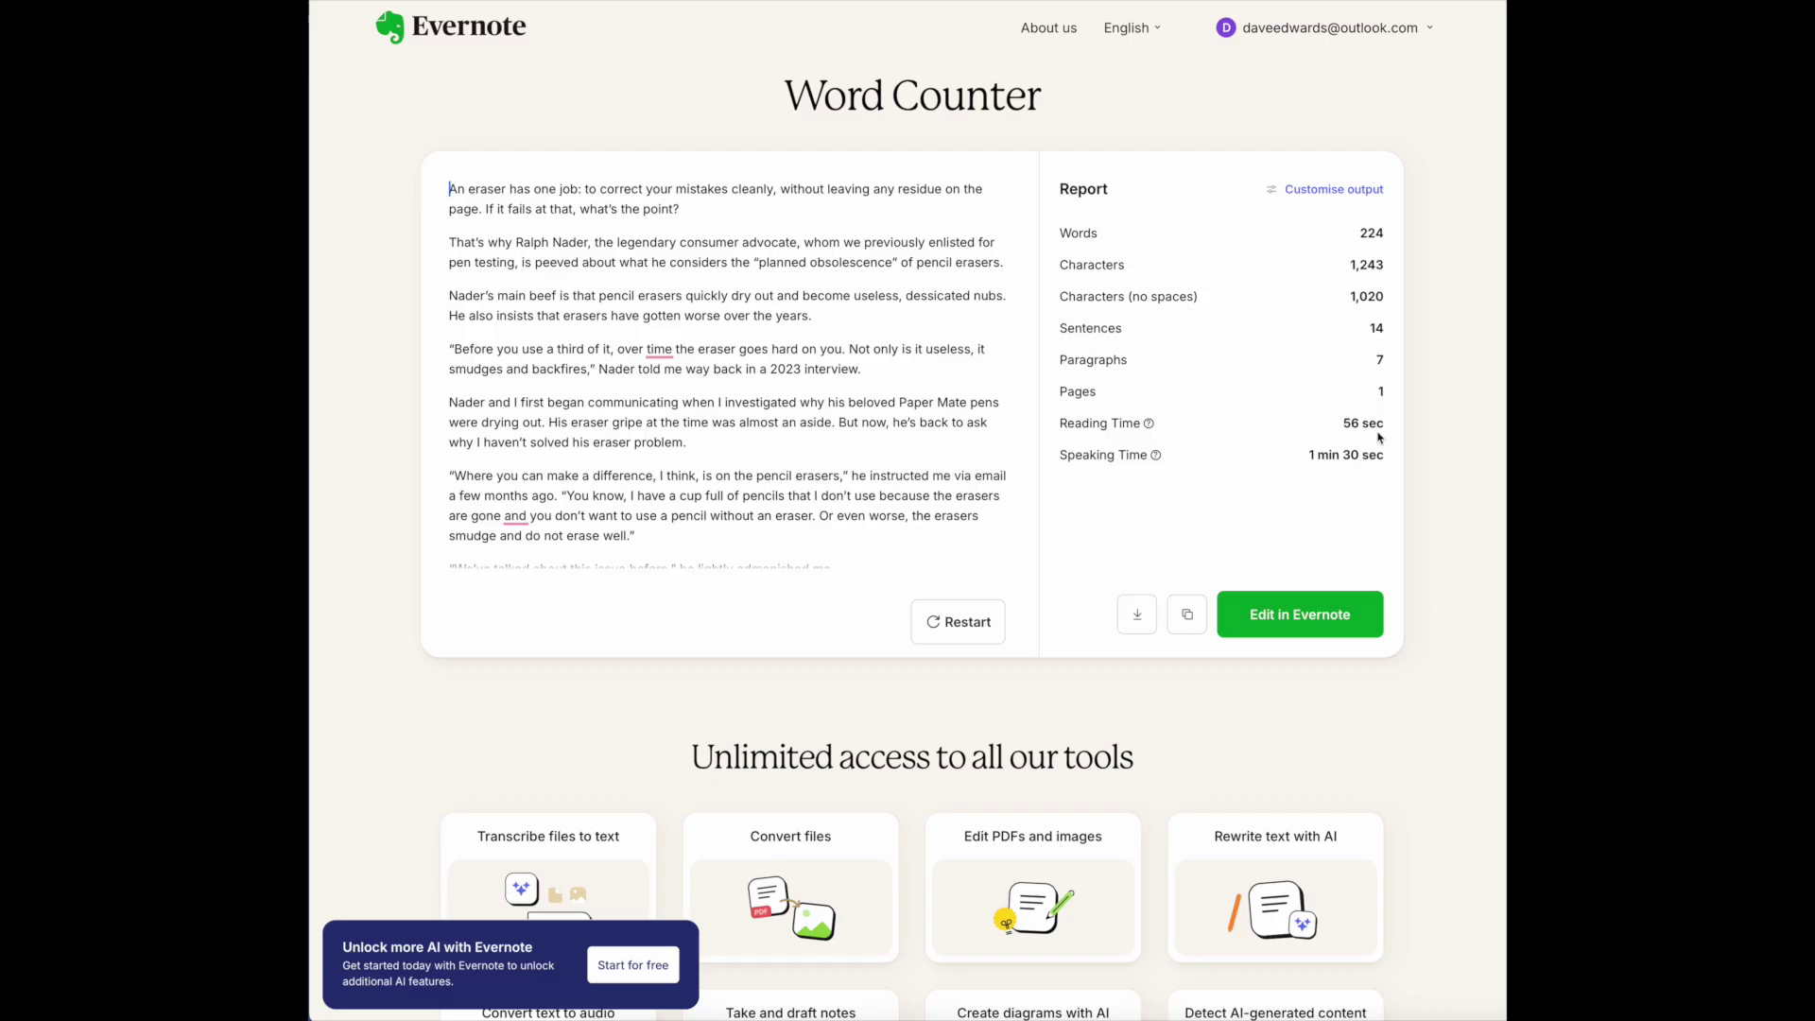
mouse_move(1169, 463)
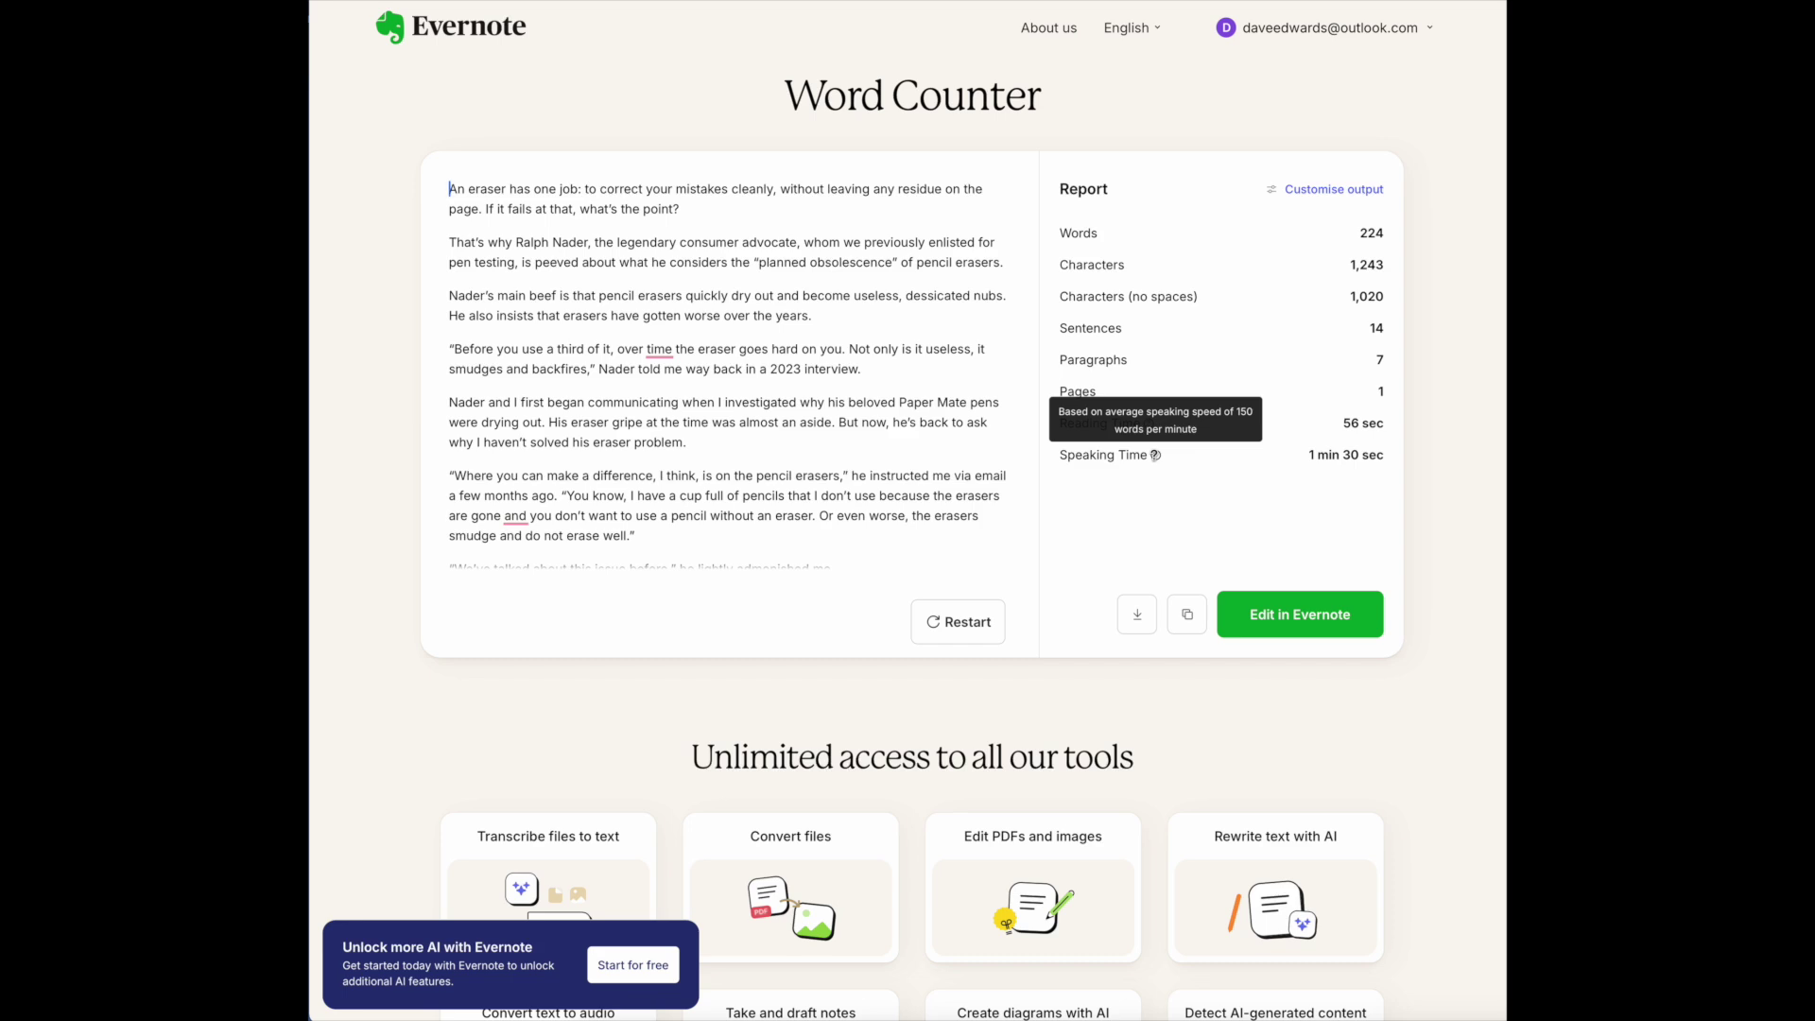
mouse_move(1147, 423)
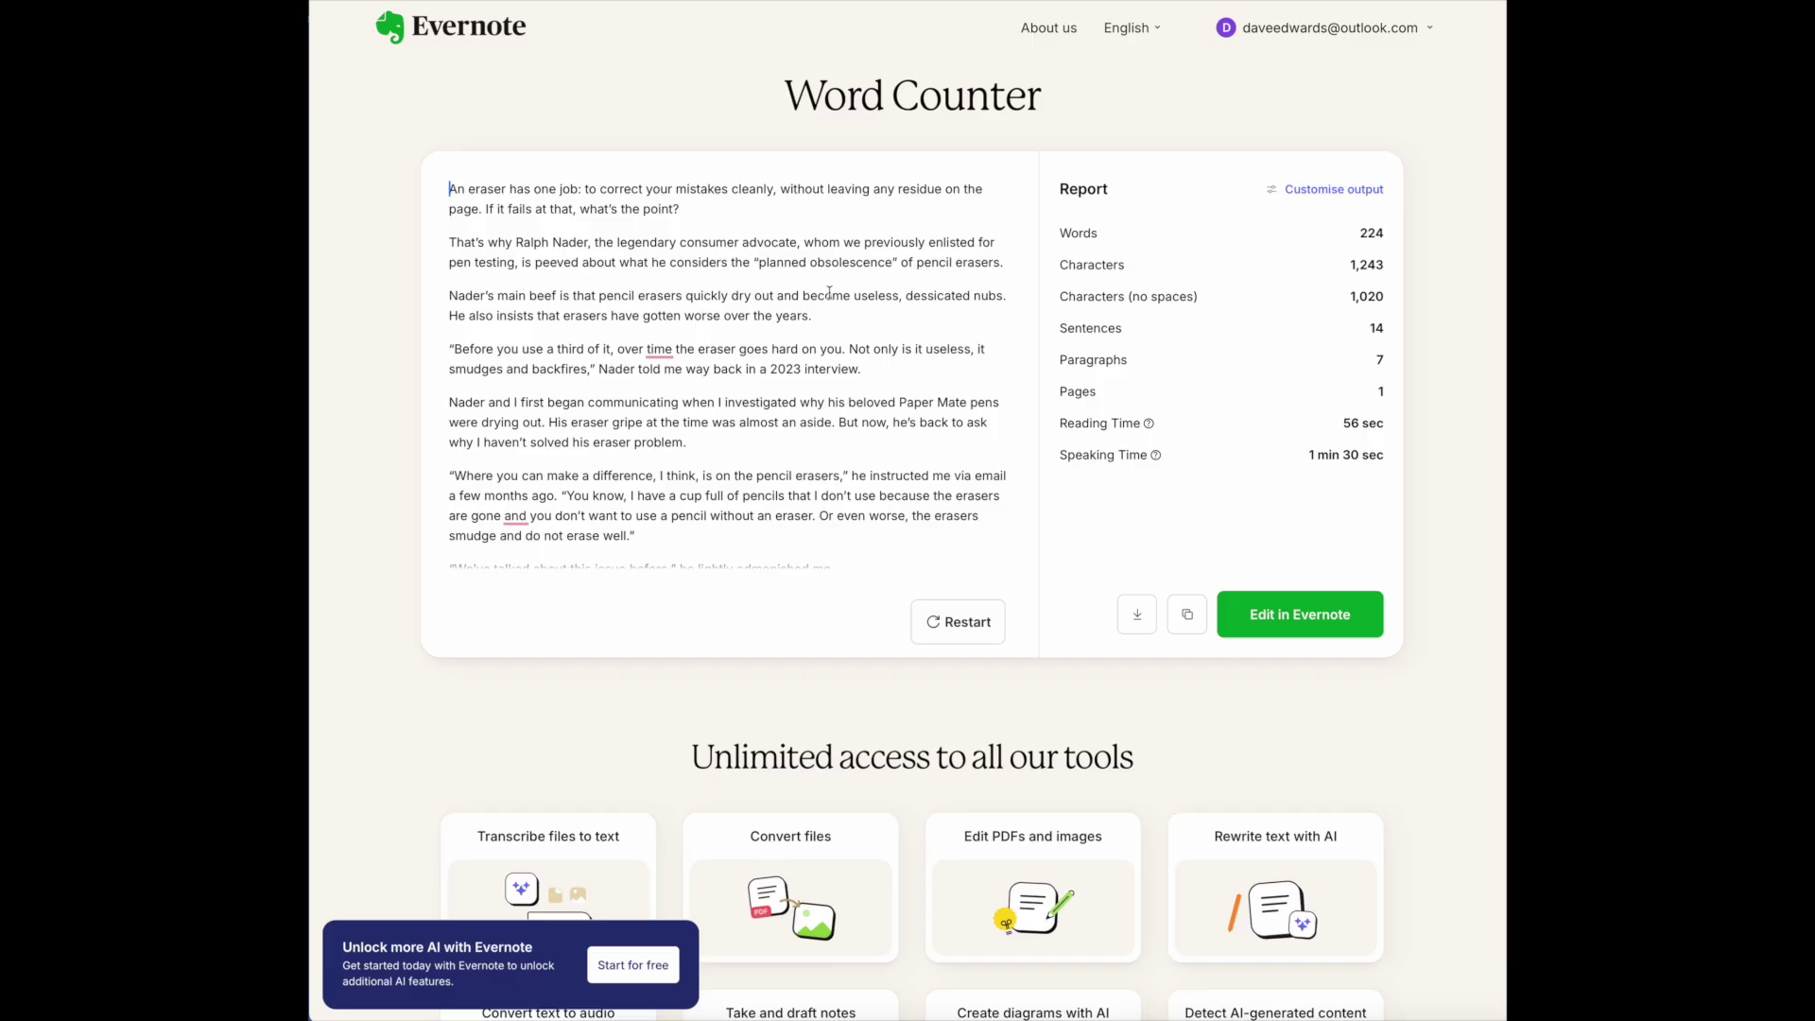
Scroll down through the Word Counter report page and back up to the top
scroll(864, 457, down, 2)
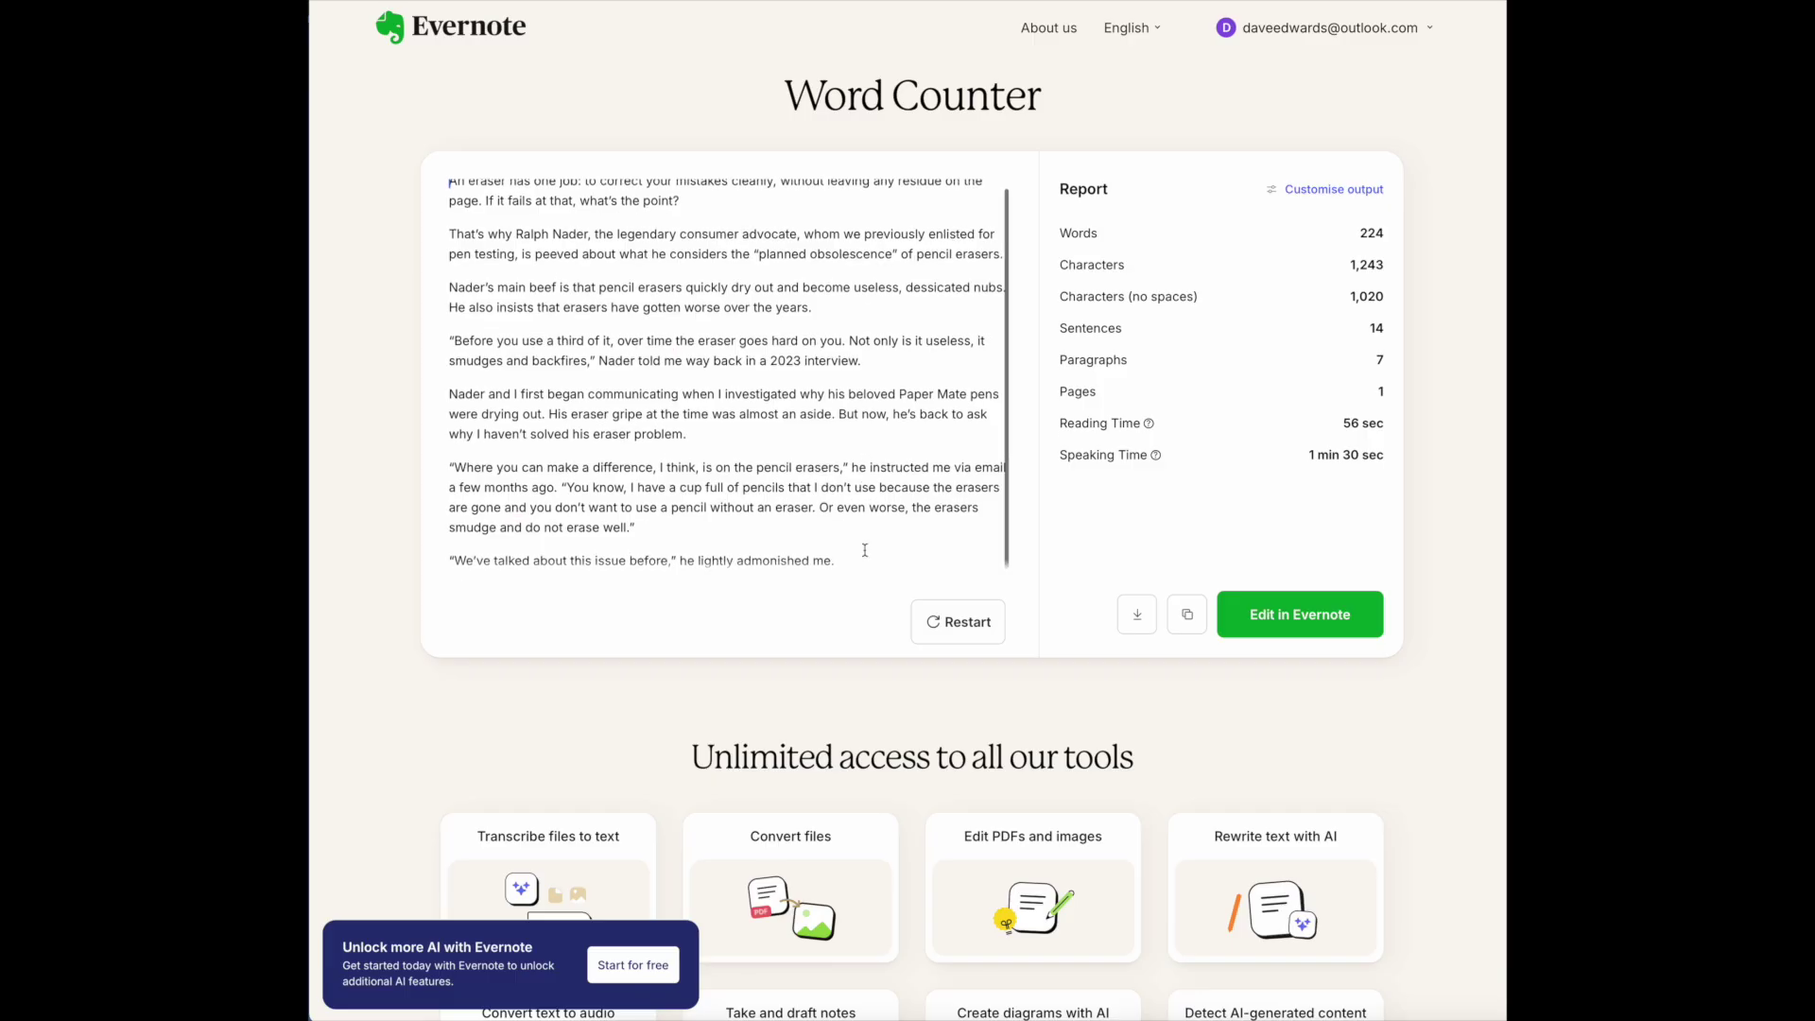
scroll(871, 700, down, 2)
scroll(870, 700, down, 1)
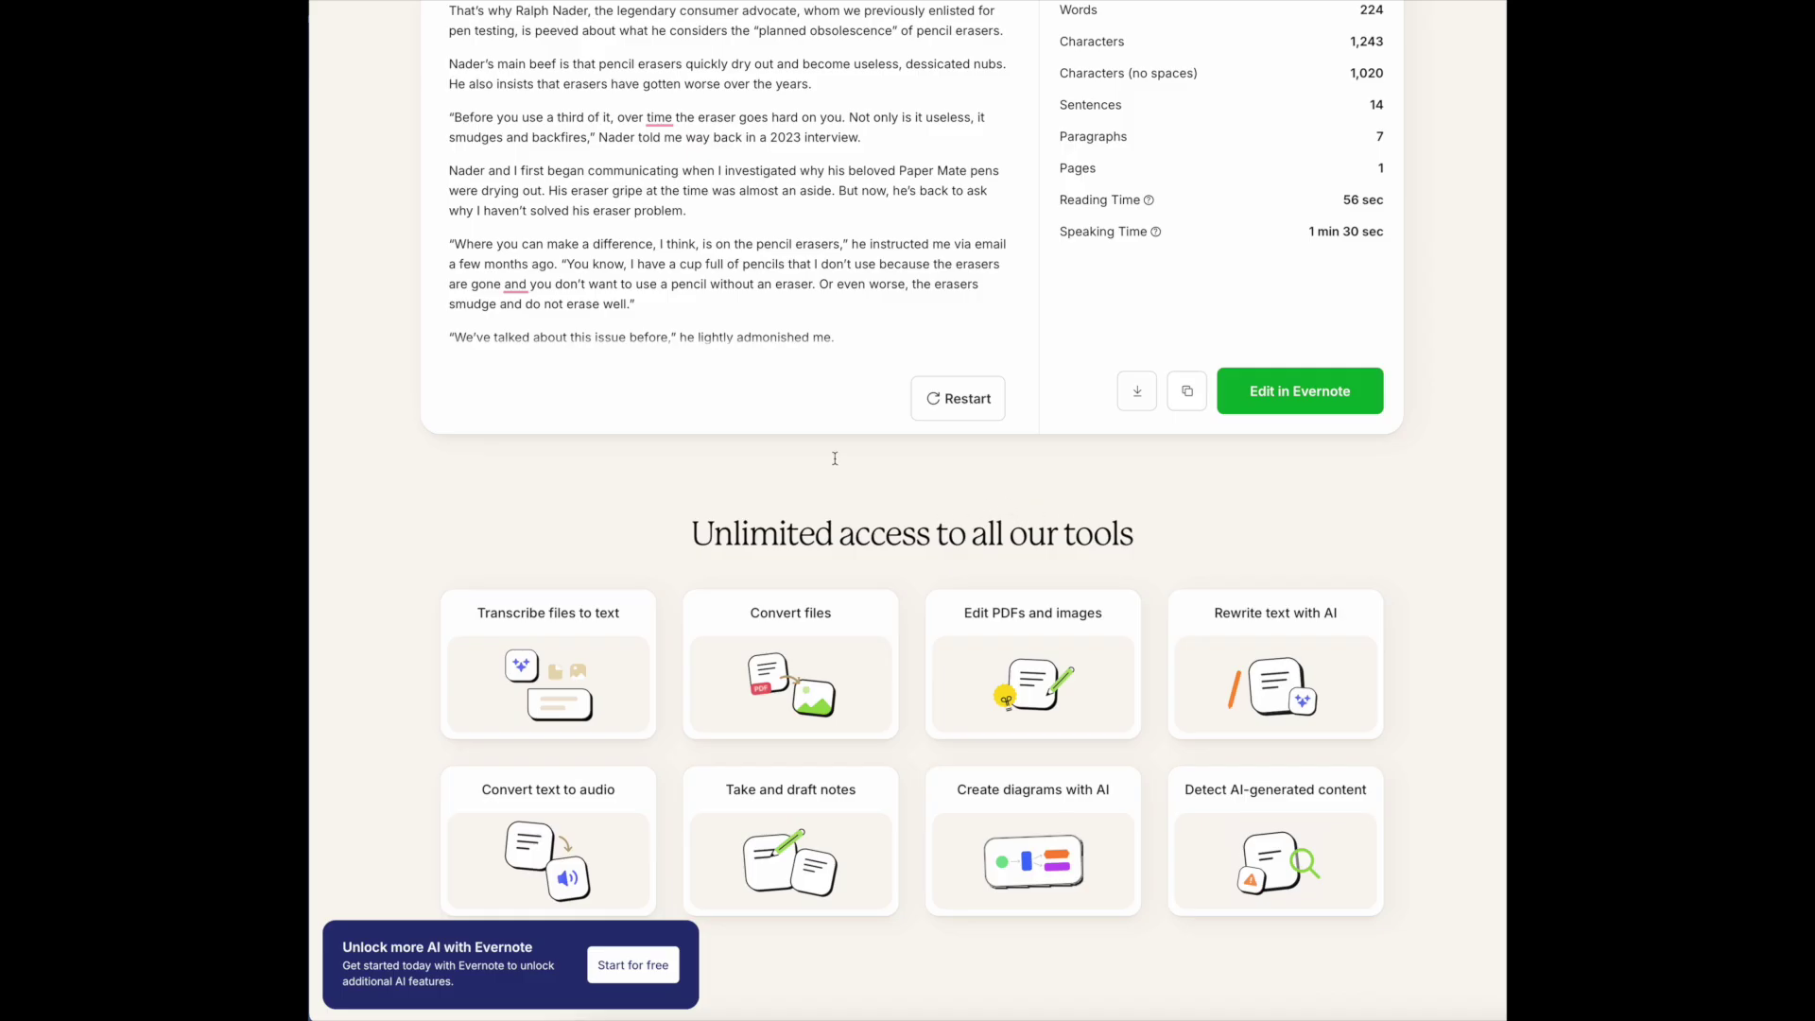
scroll(858, 330, up, 1)
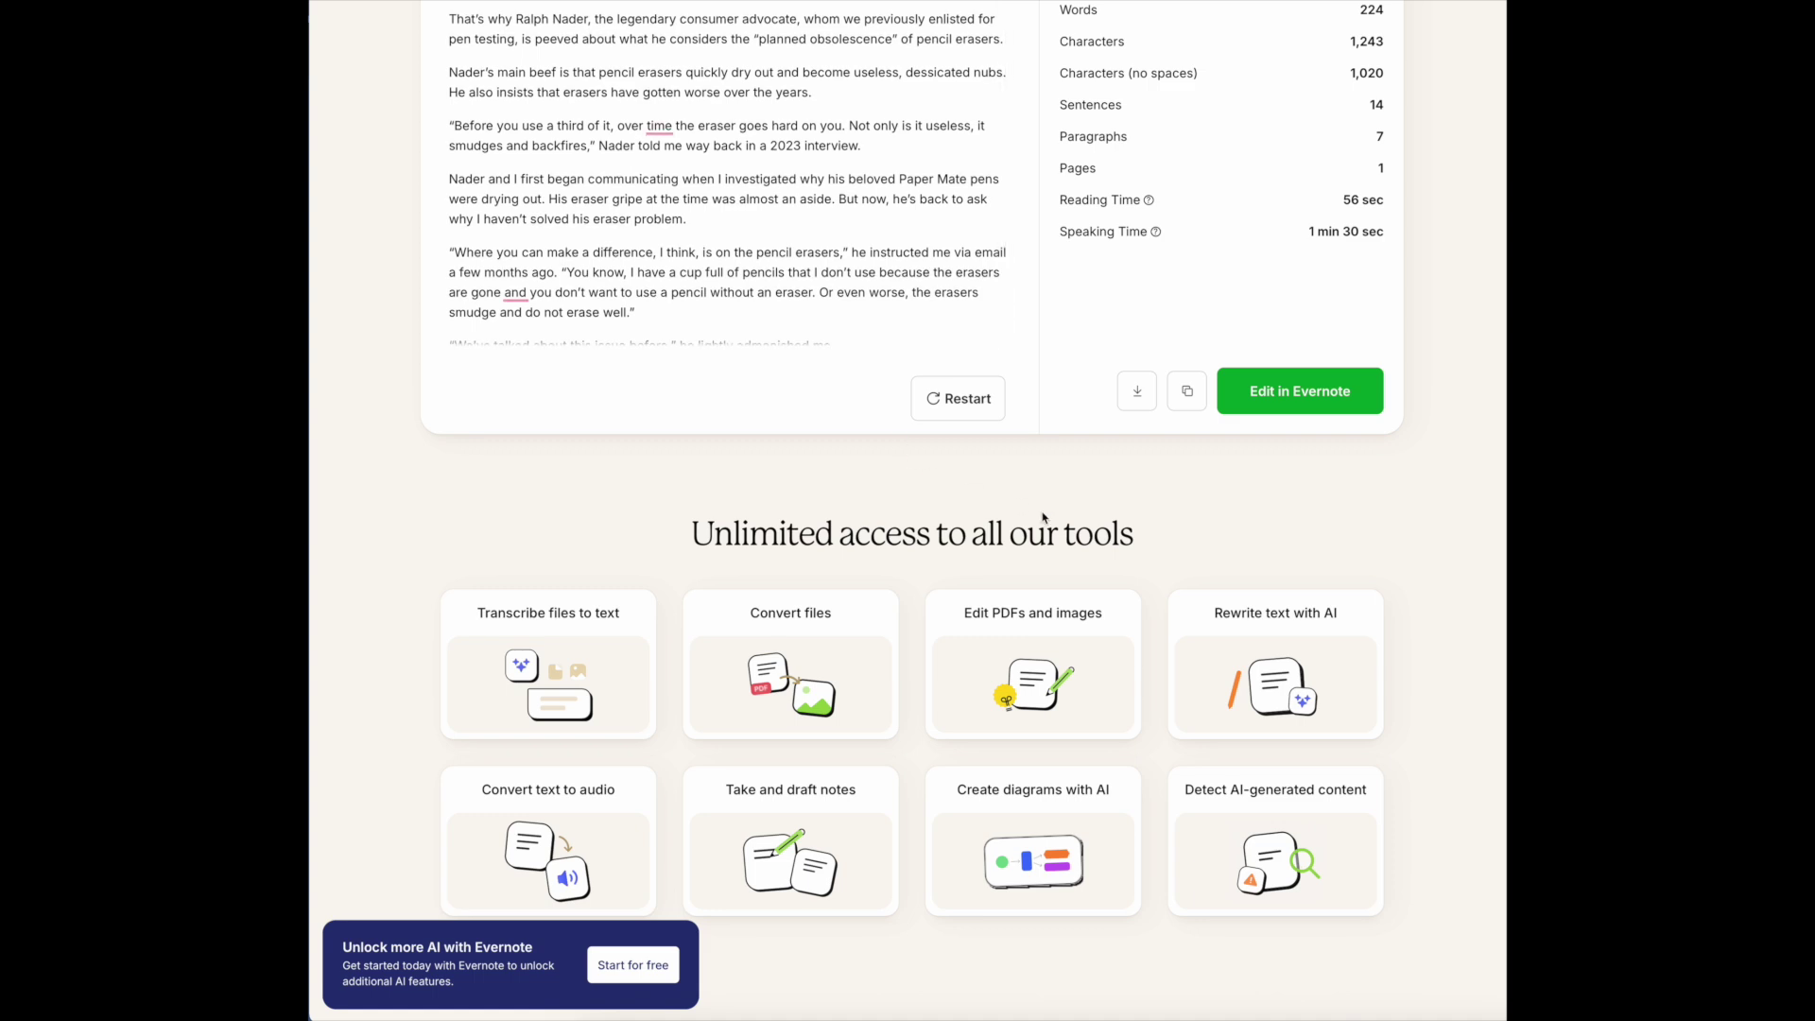
scroll(837, 484, up, 3)
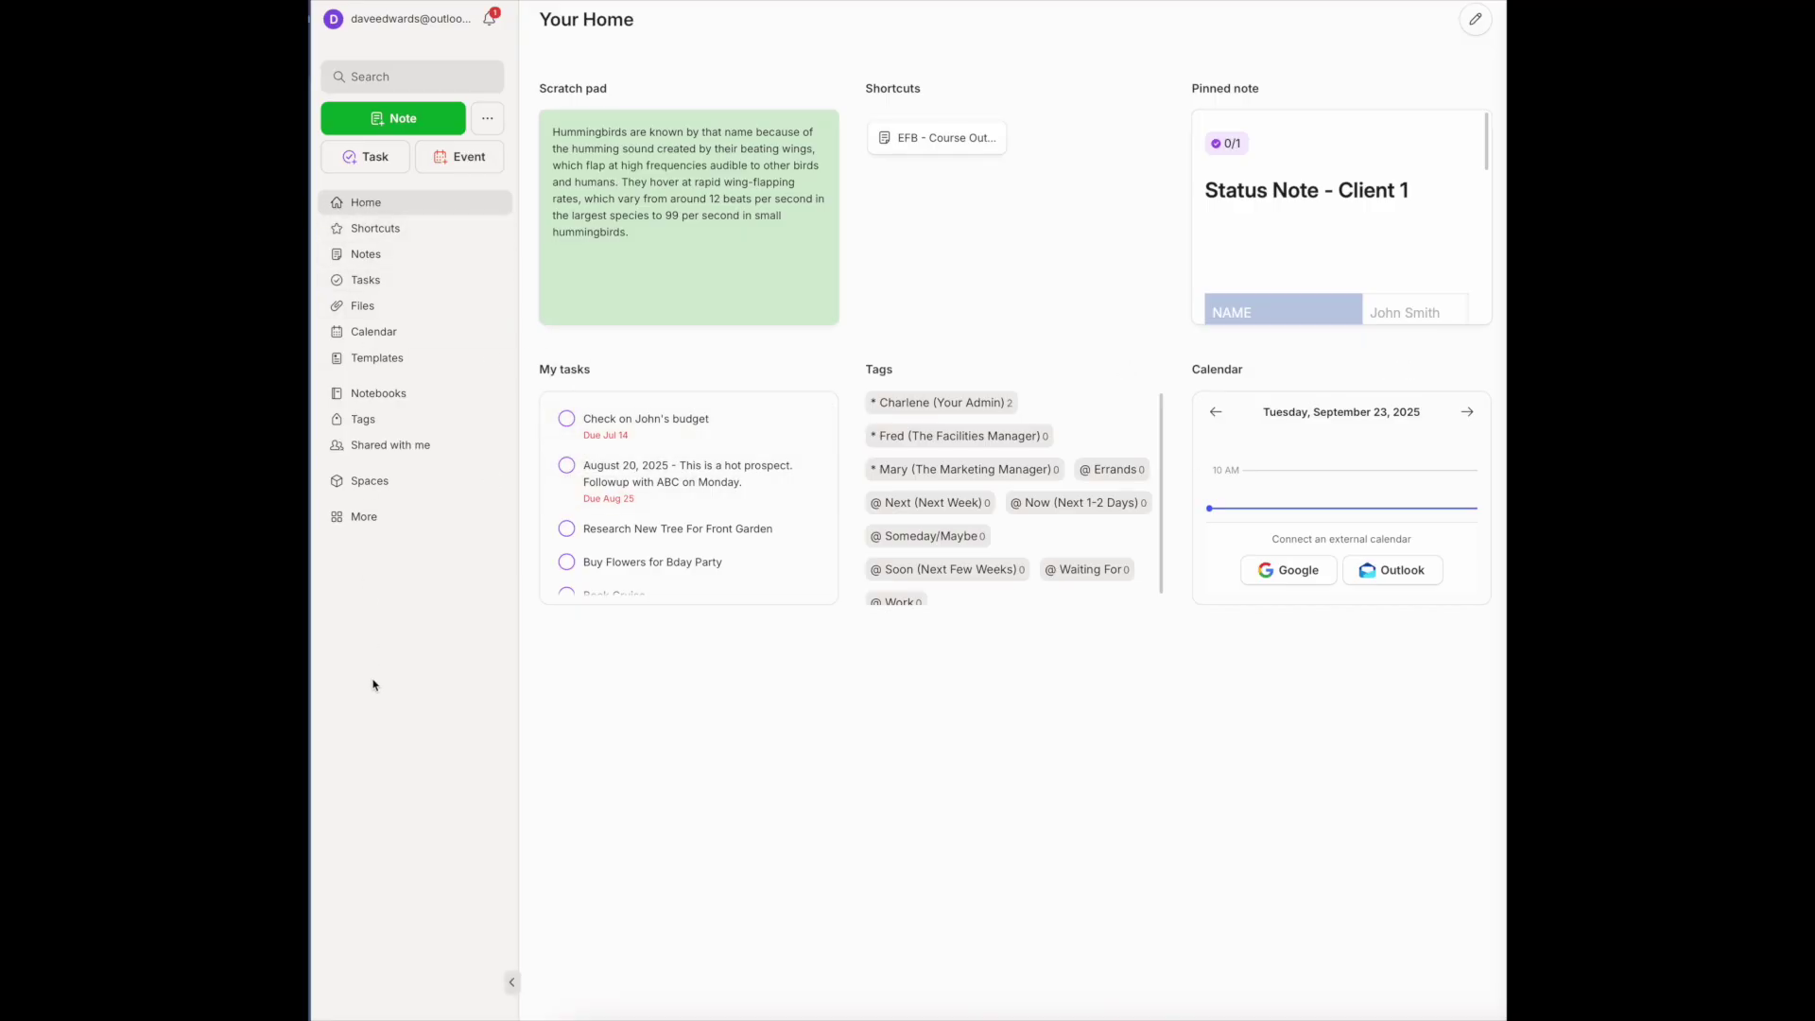
Expand Notebooks in the sidebar and re-expand Receipts to show its 2025 and 2026 notebooks
click(339, 397)
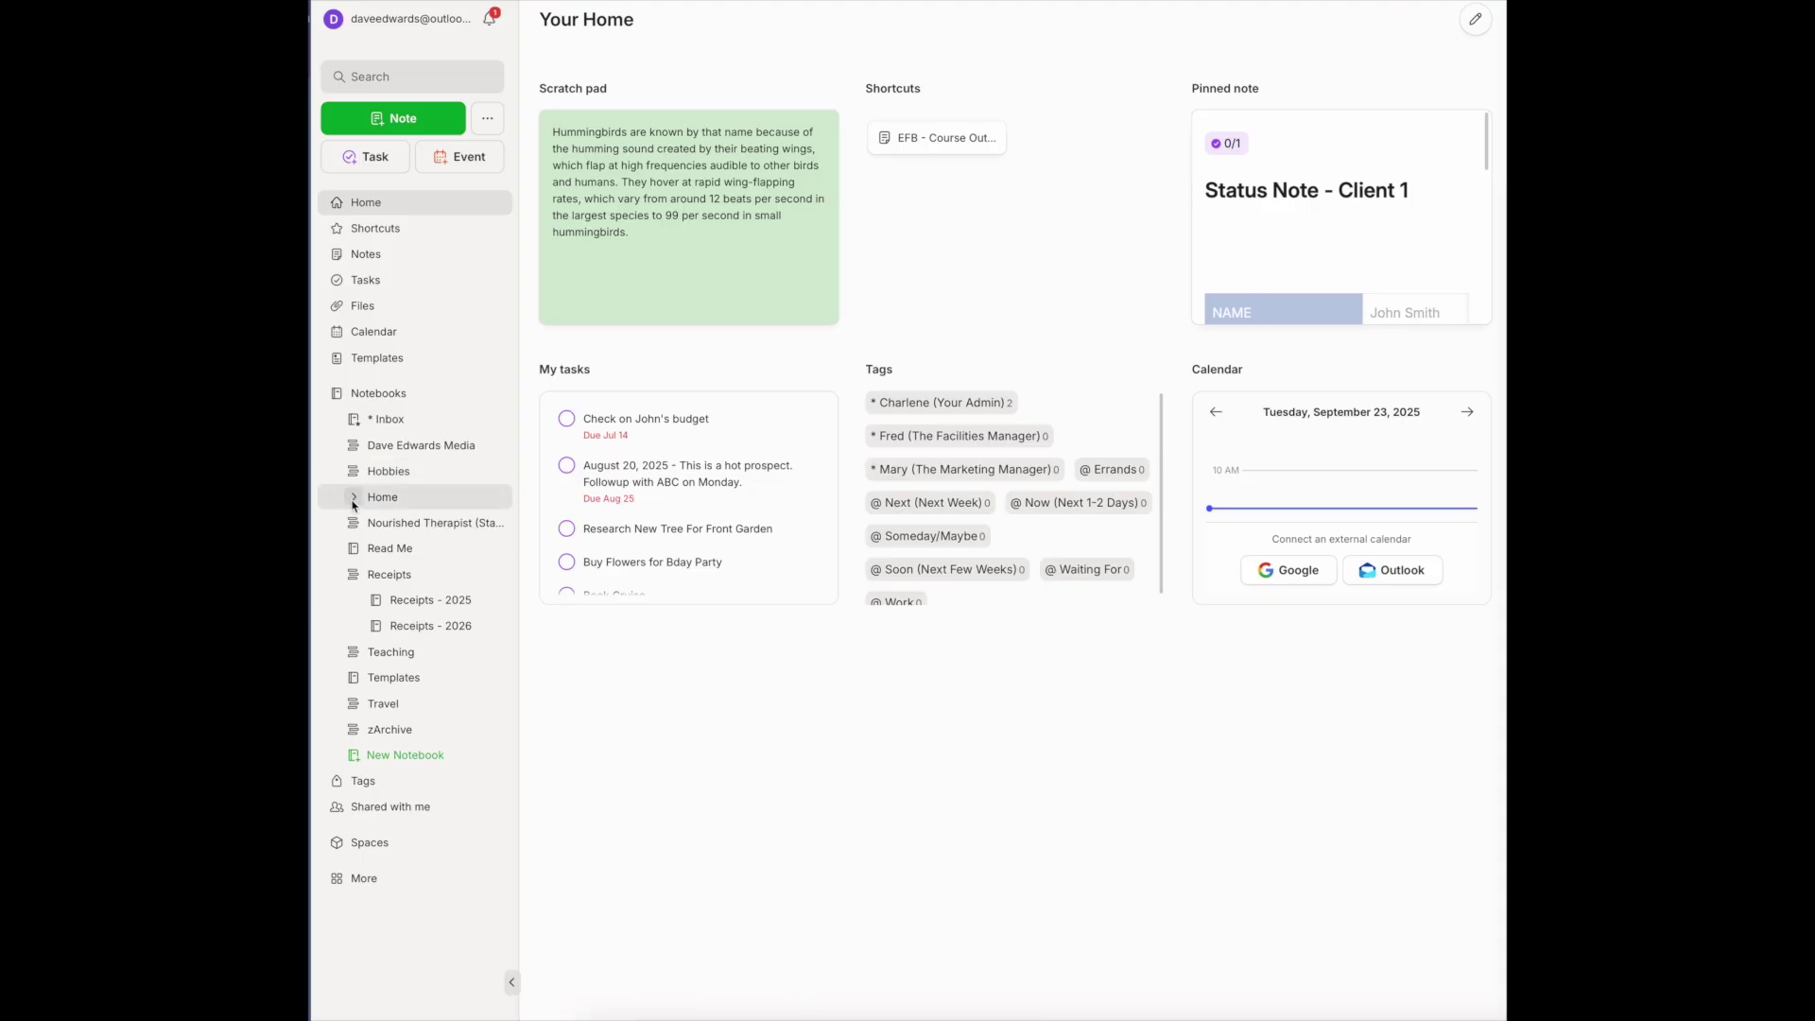
click(354, 576)
click(354, 575)
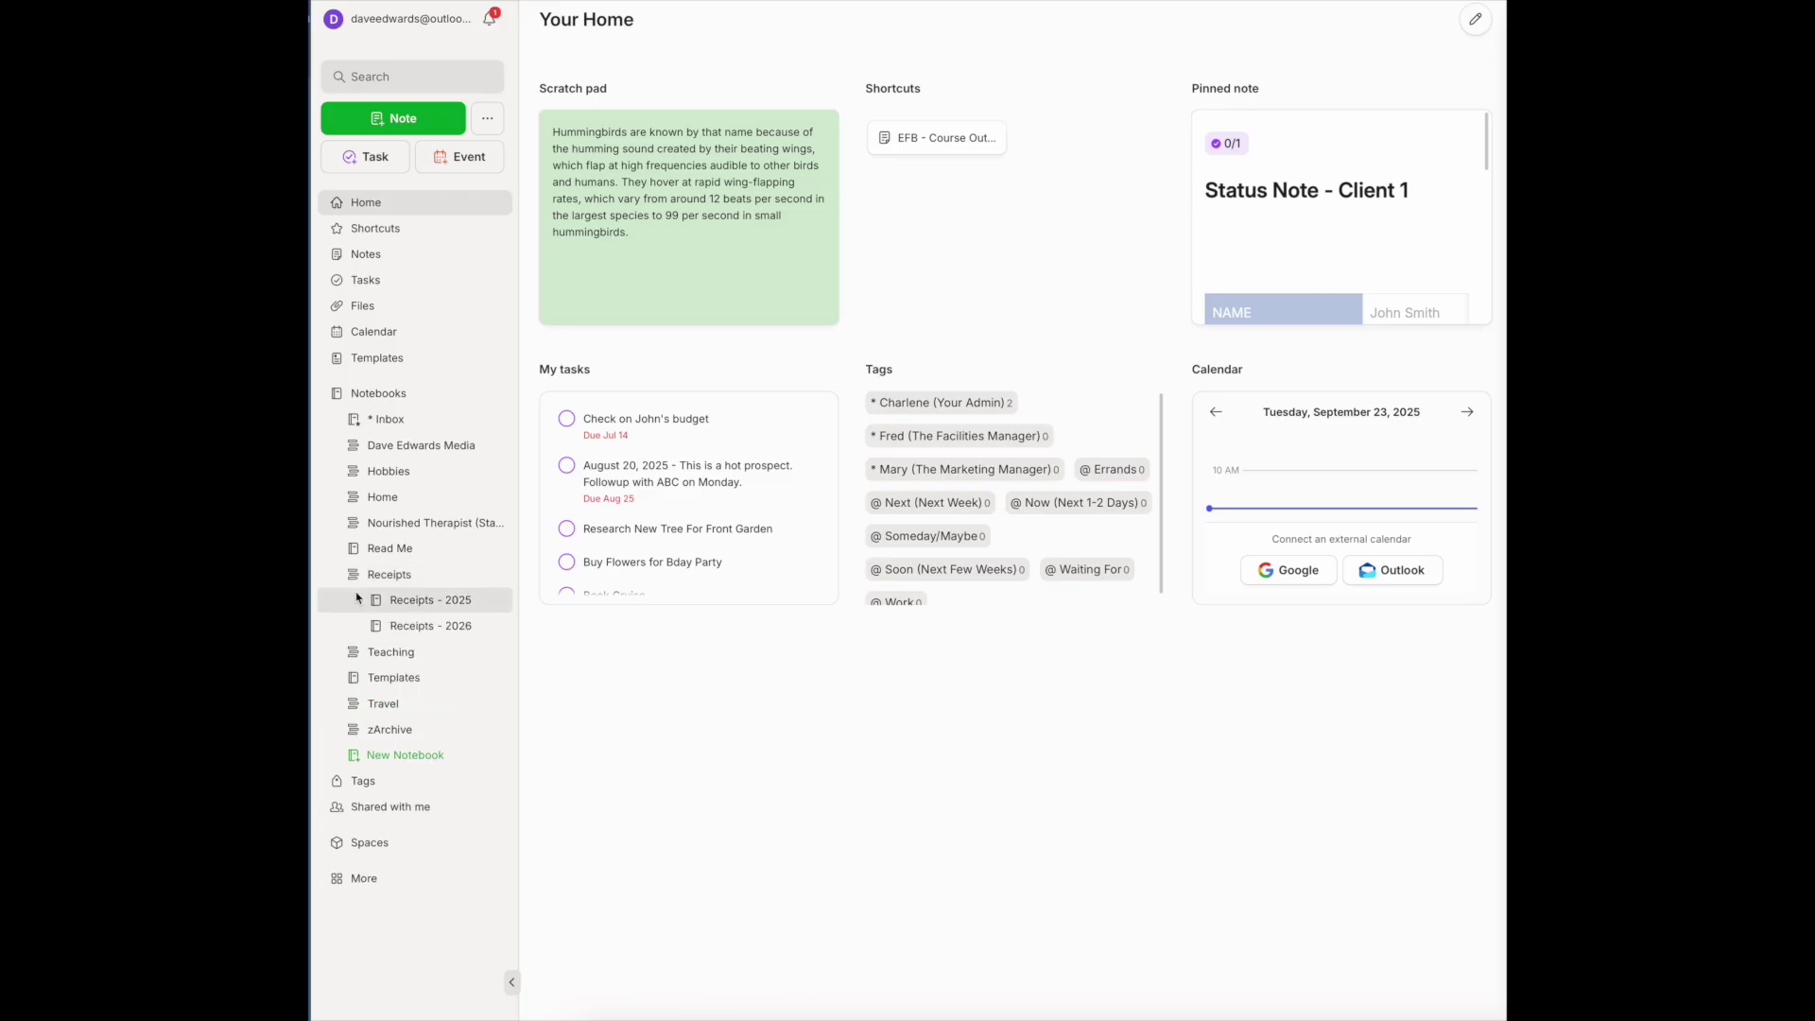
Expand the Tags list in the sidebar
click(341, 782)
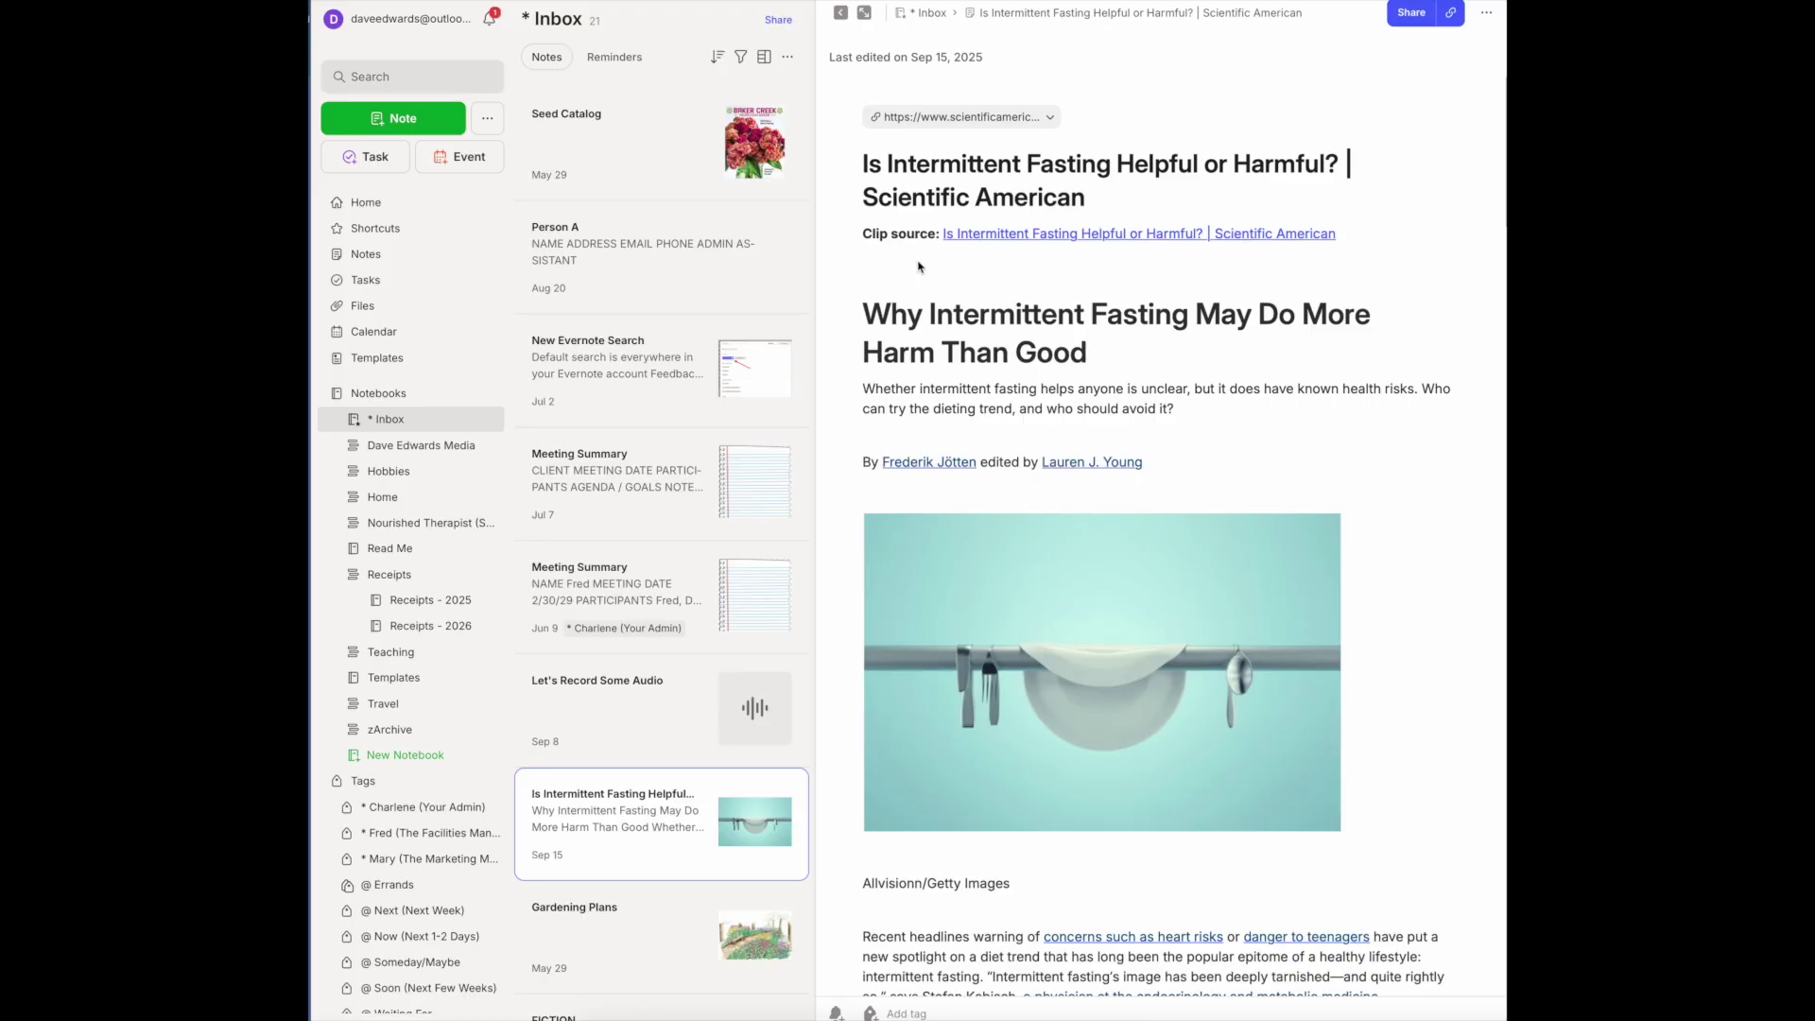
On the blank line under Clip source, try the slash menu, remove it, then type @ for note mentions
click(880, 277)
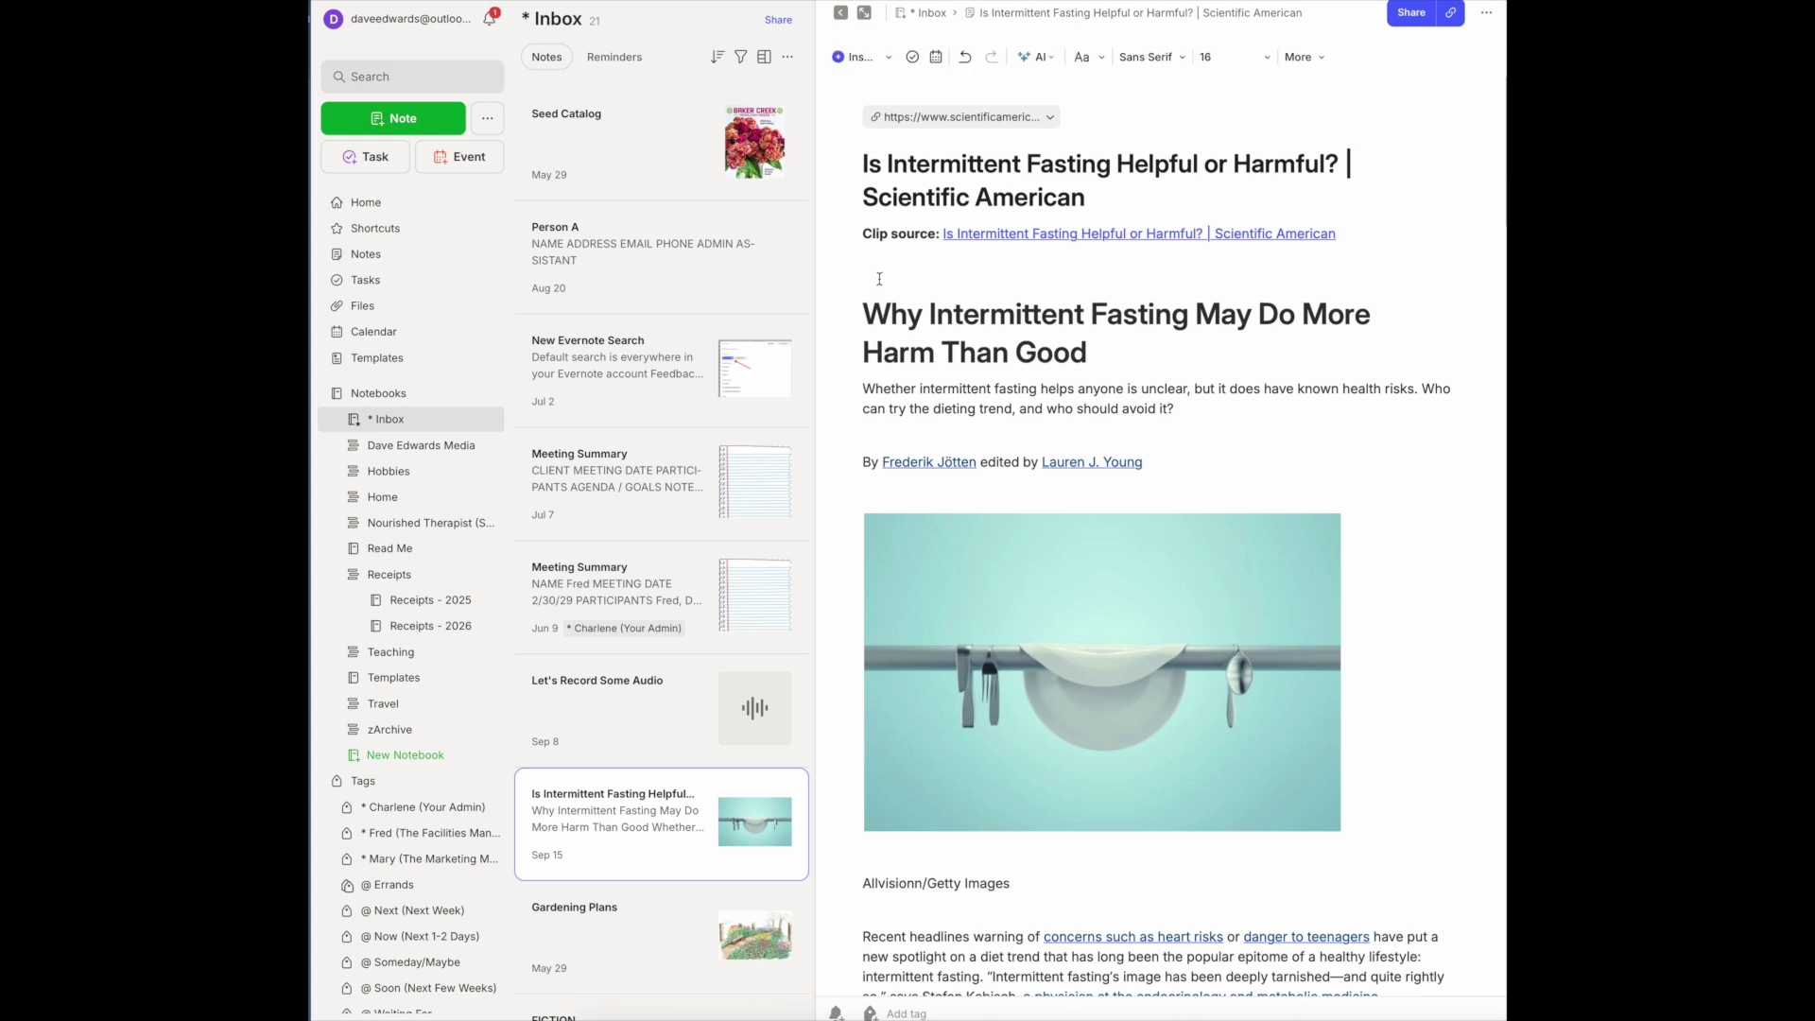
text(/)
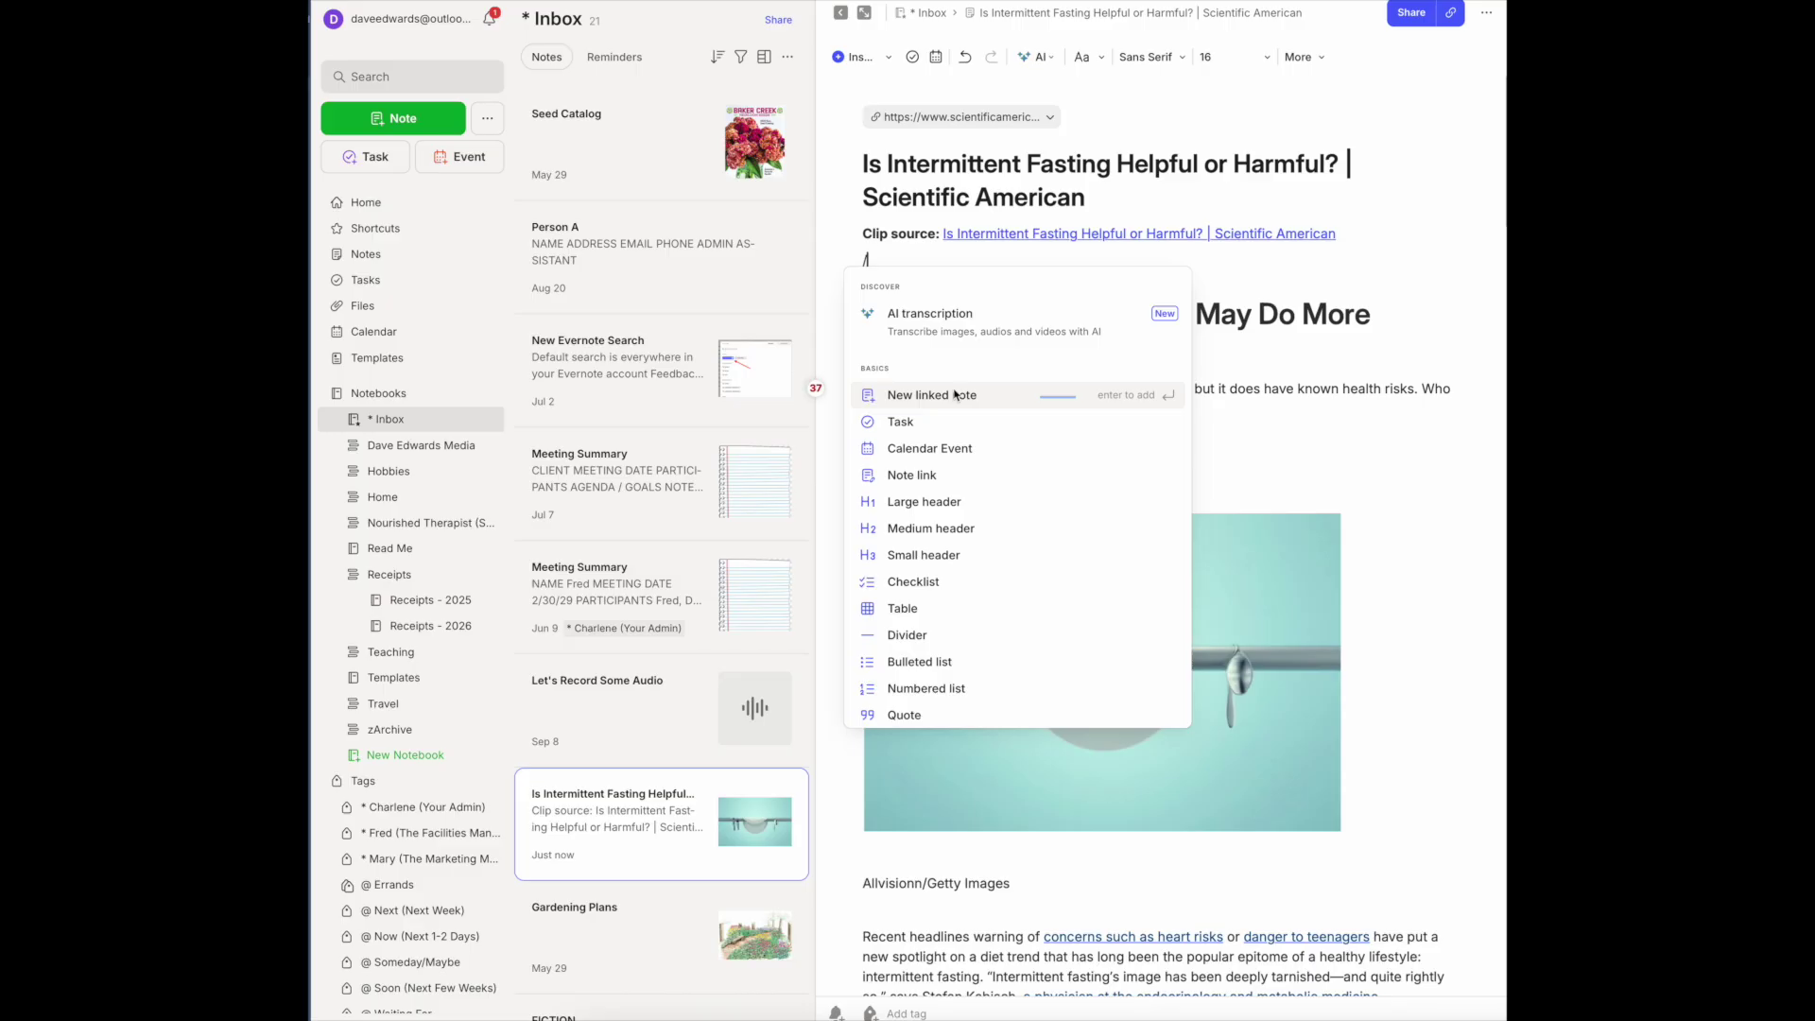
key(BackSpace)
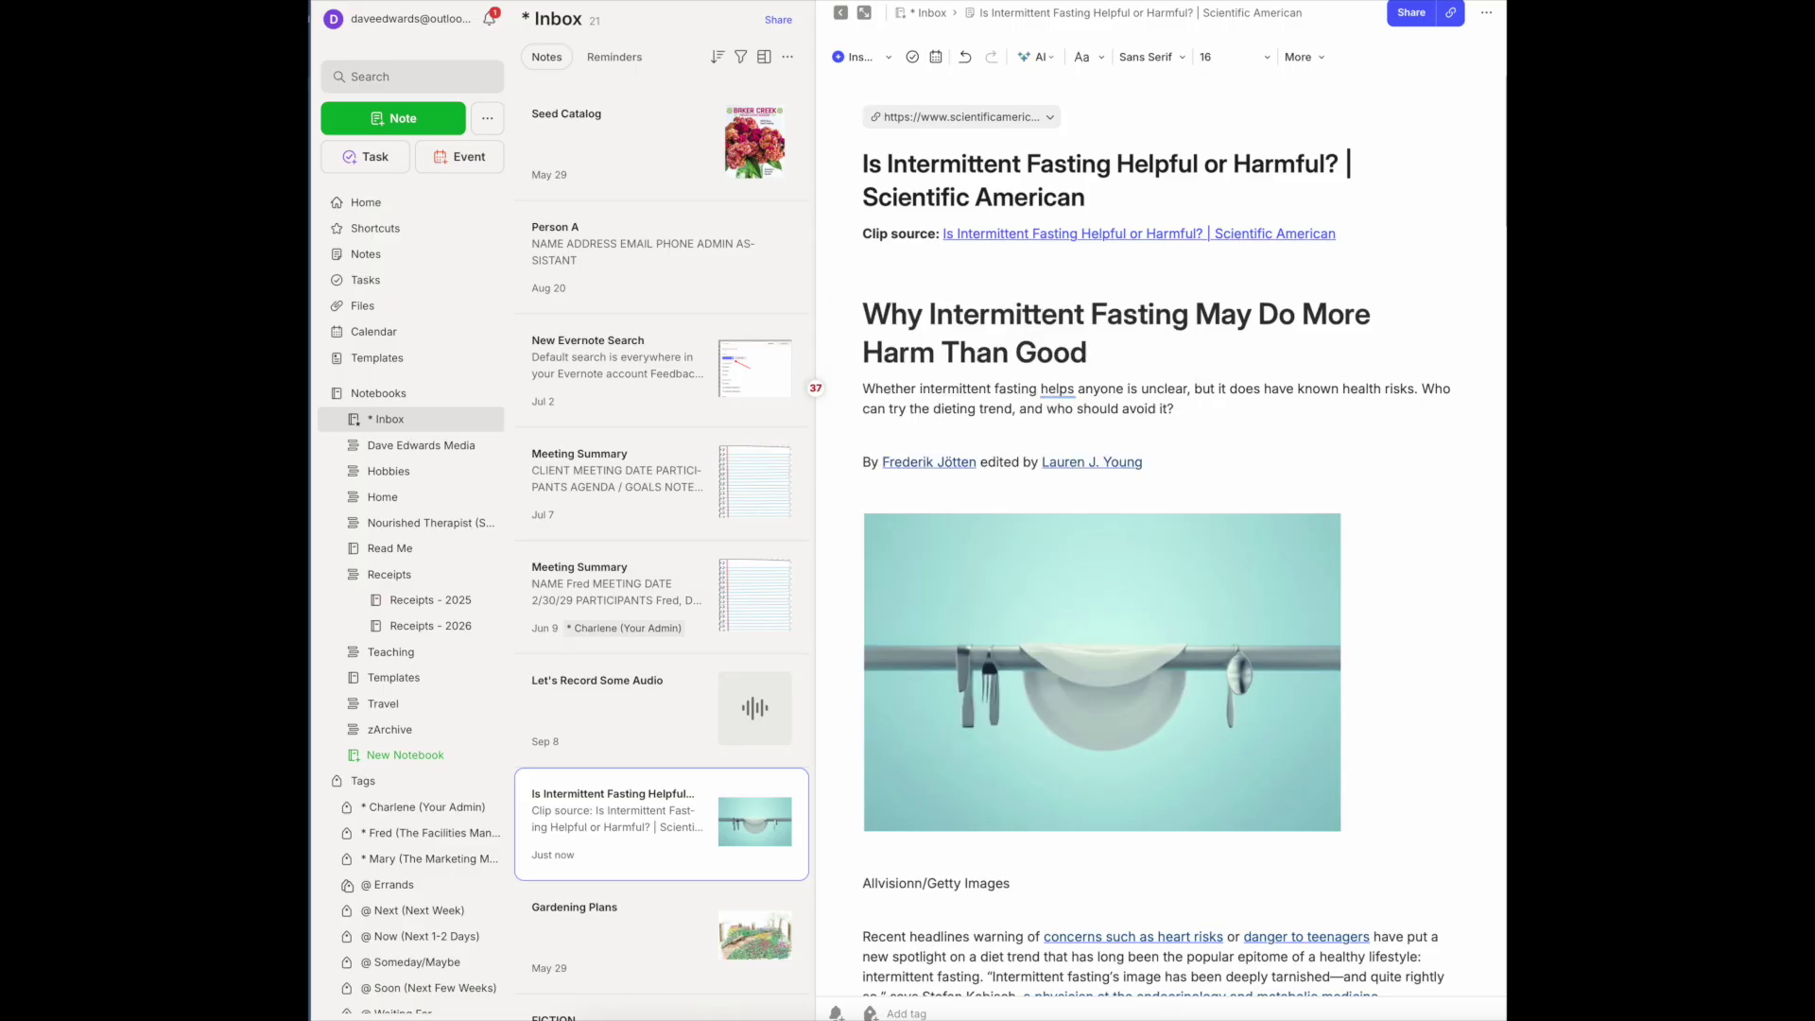
text(@)
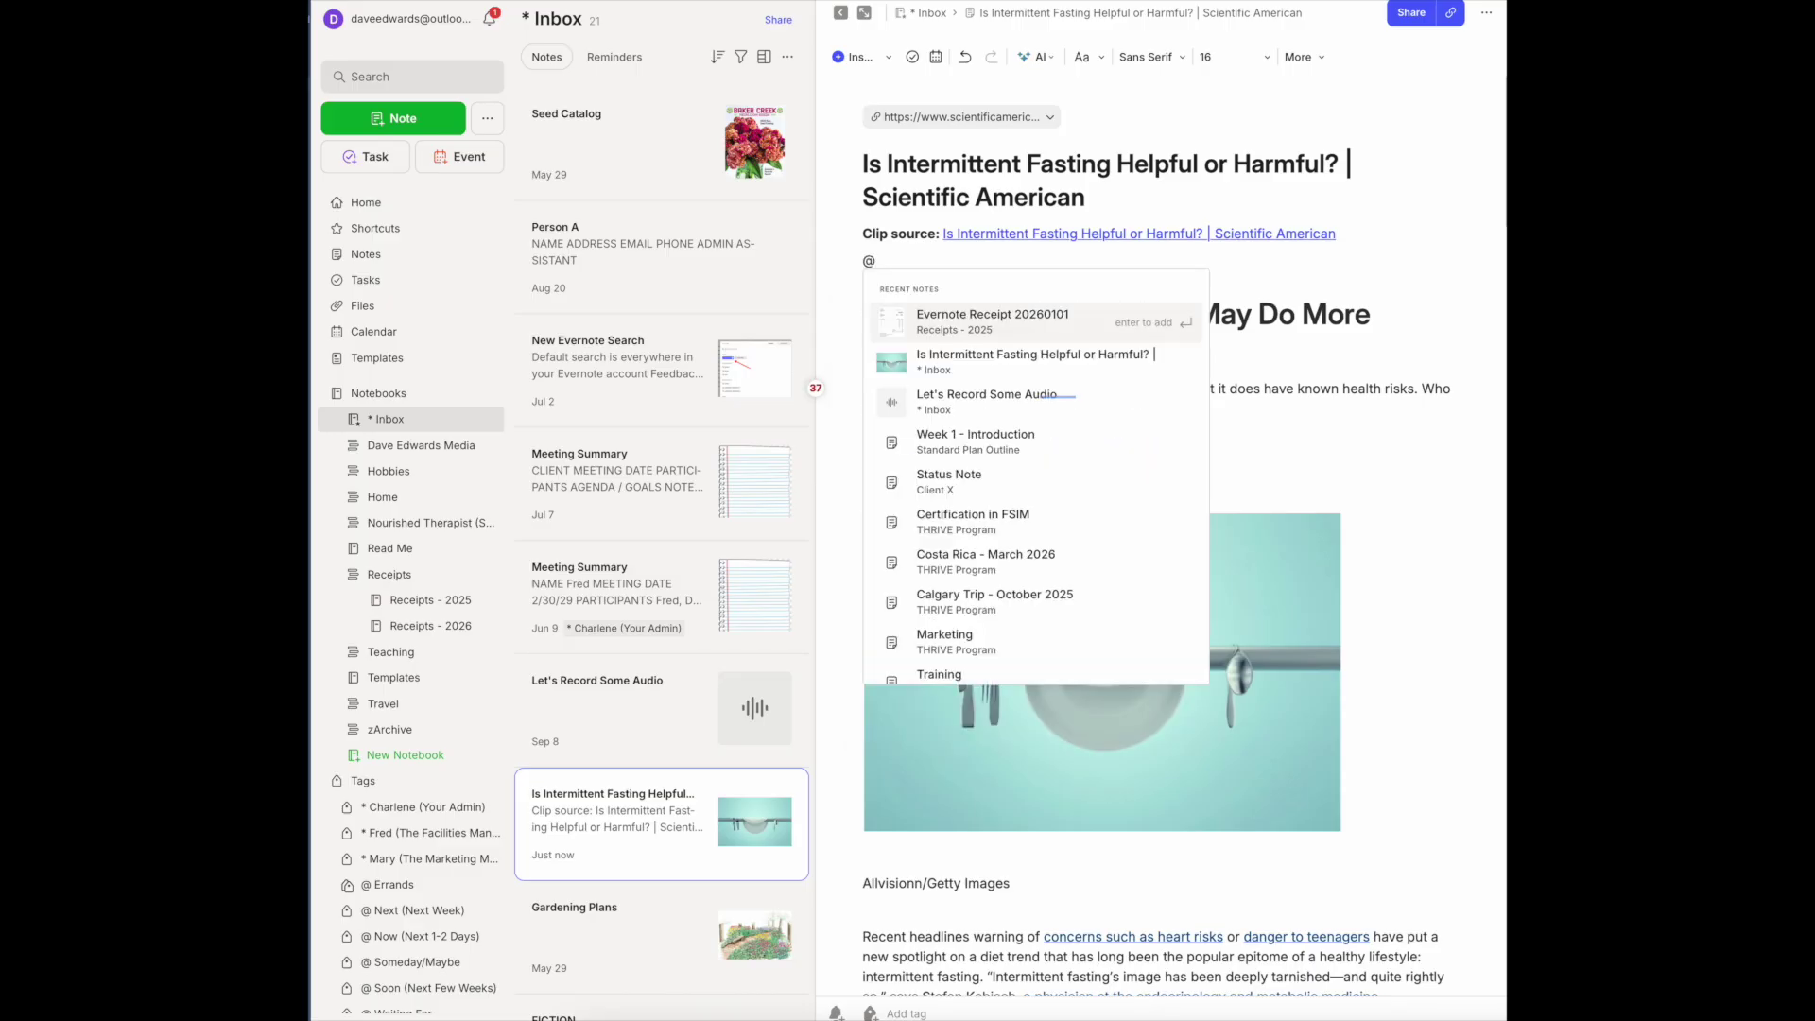